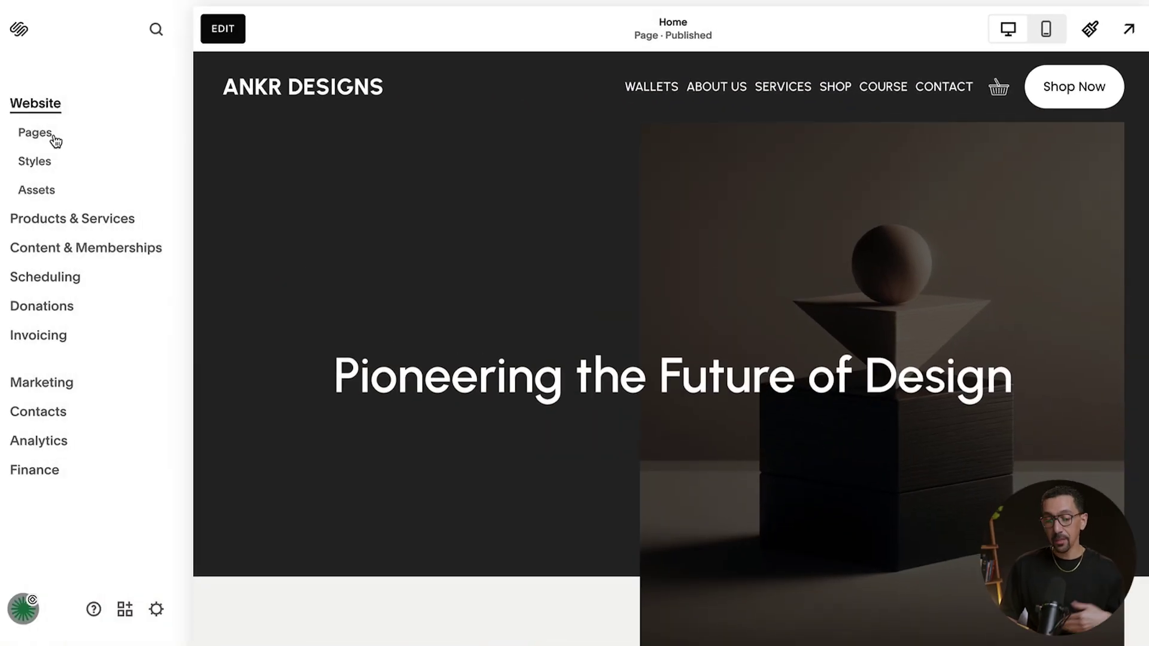
Open the Pages panel listing the site's Main Navigation and Not Linked pages
{"action": "left_click", "coordinate": [42, 137]}
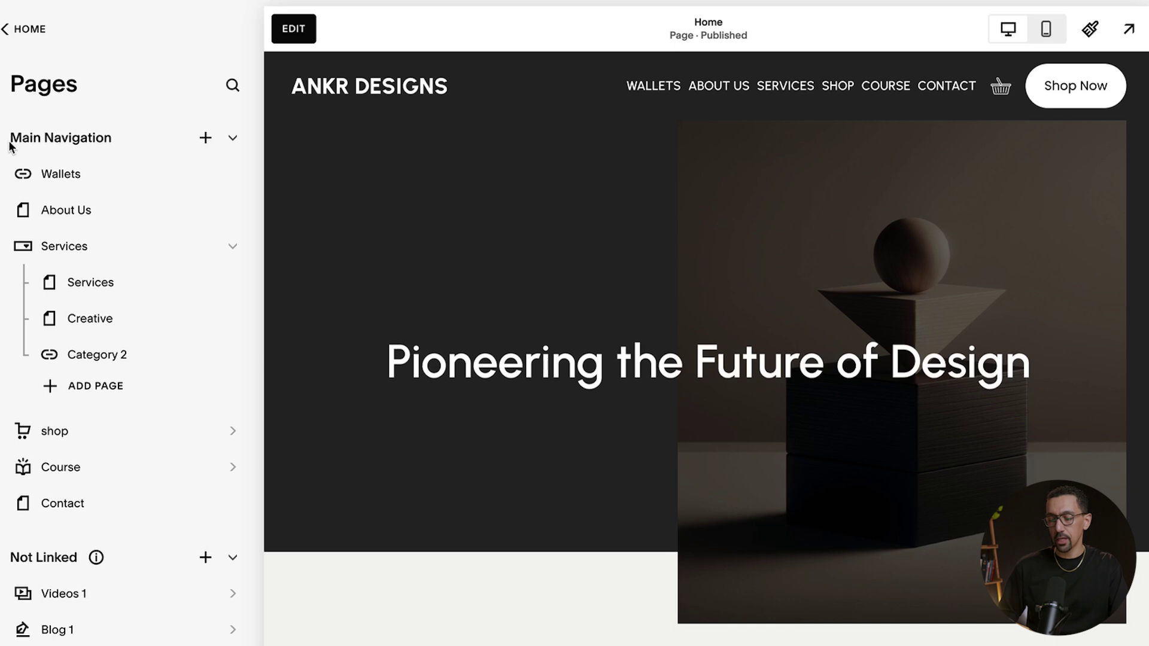
Drag Videos 1 from Not Linked into Main Navigation above shop, then start a new unlinked page
{"action": "left_click_drag", "start_coordinate": [9, 146], "coordinate": [158, 143]}
{"action": "scroll", "coordinate": [123, 213], "scroll_direction": "down", "scroll_amount": 4}
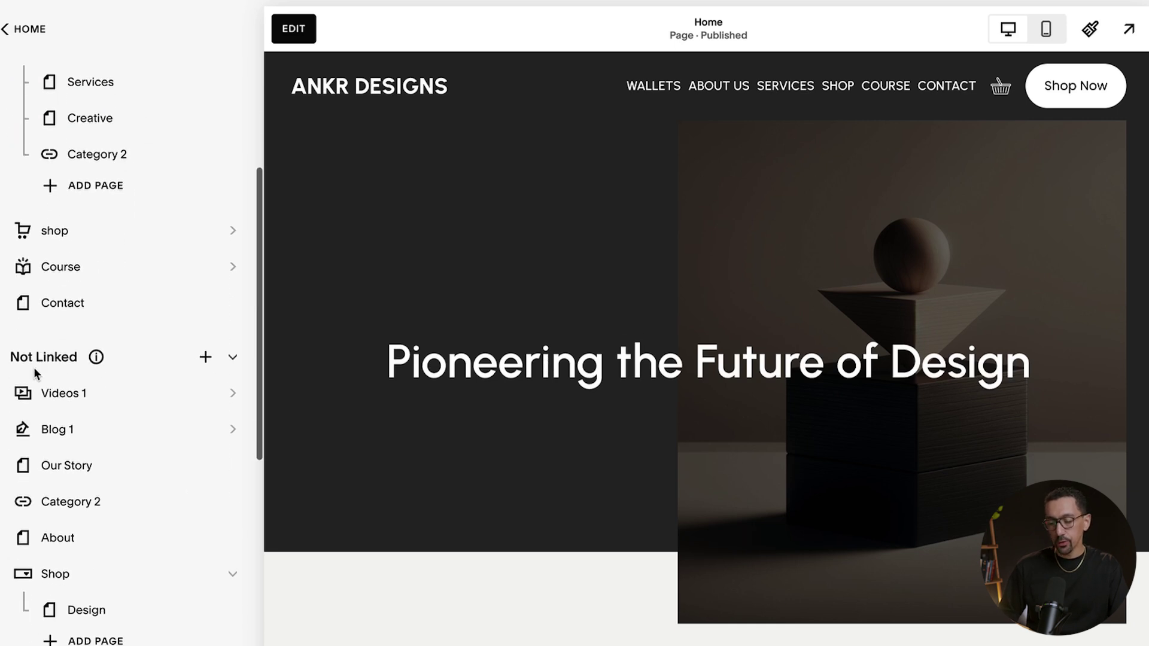
{"action": "left_click_drag", "start_coordinate": [13, 367], "coordinate": [115, 367]}
{"action": "left_click", "coordinate": [65, 396]}
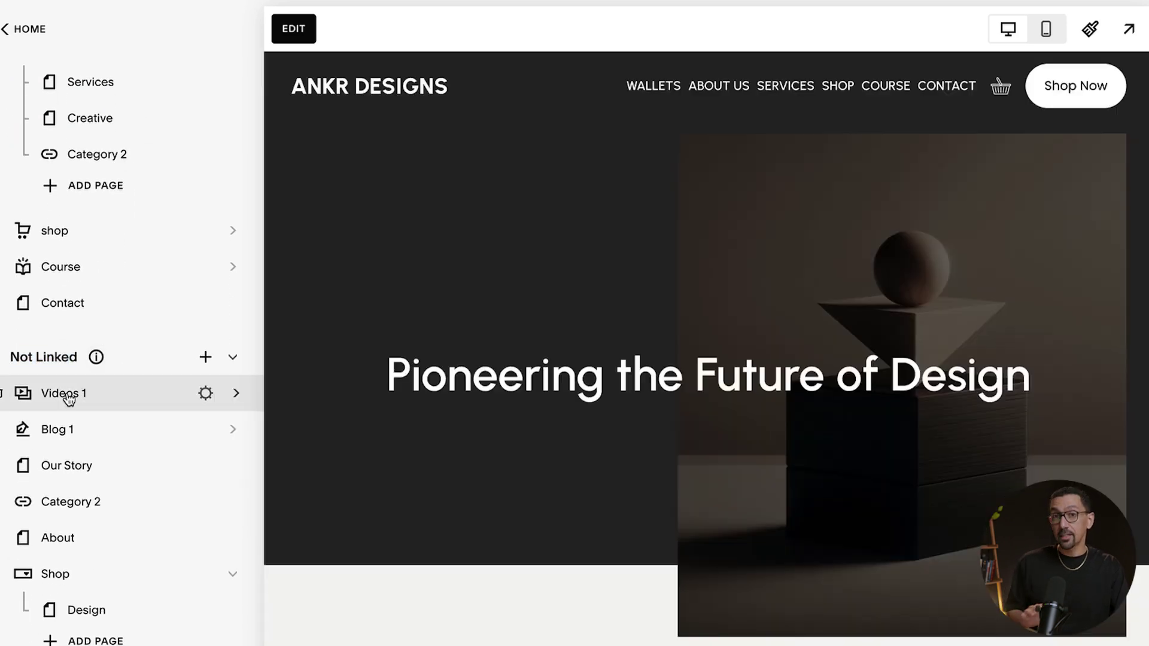
{"action": "left_click_drag", "start_coordinate": [90, 400], "coordinate": [80, 229]}
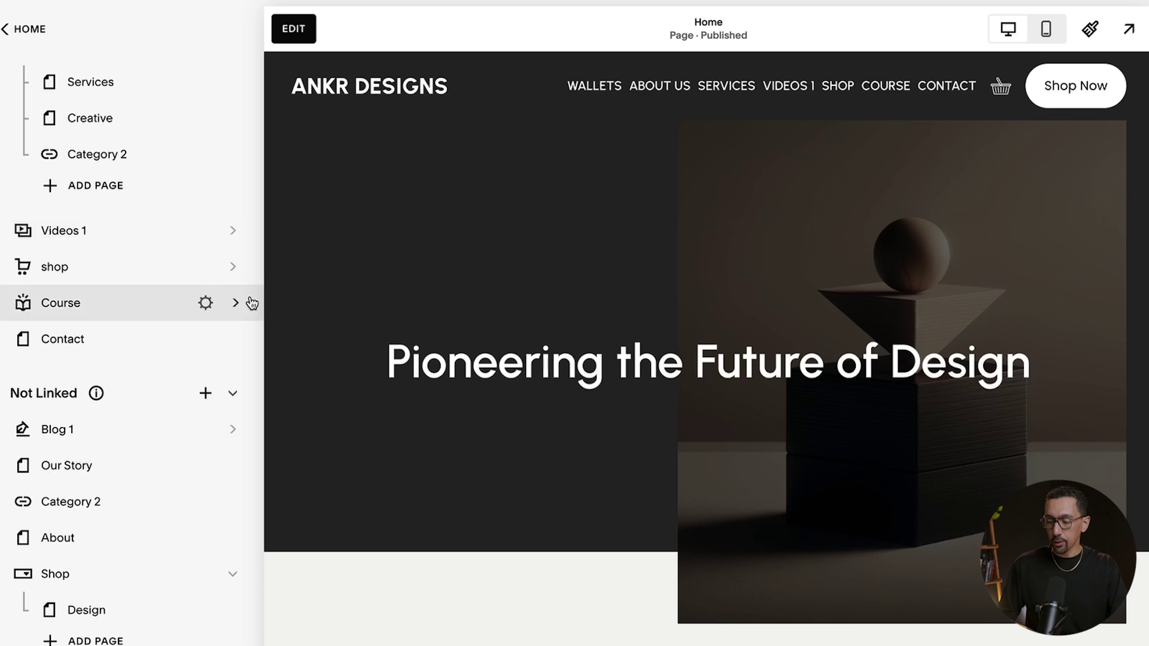
{"action": "left_click", "coordinate": [205, 395]}
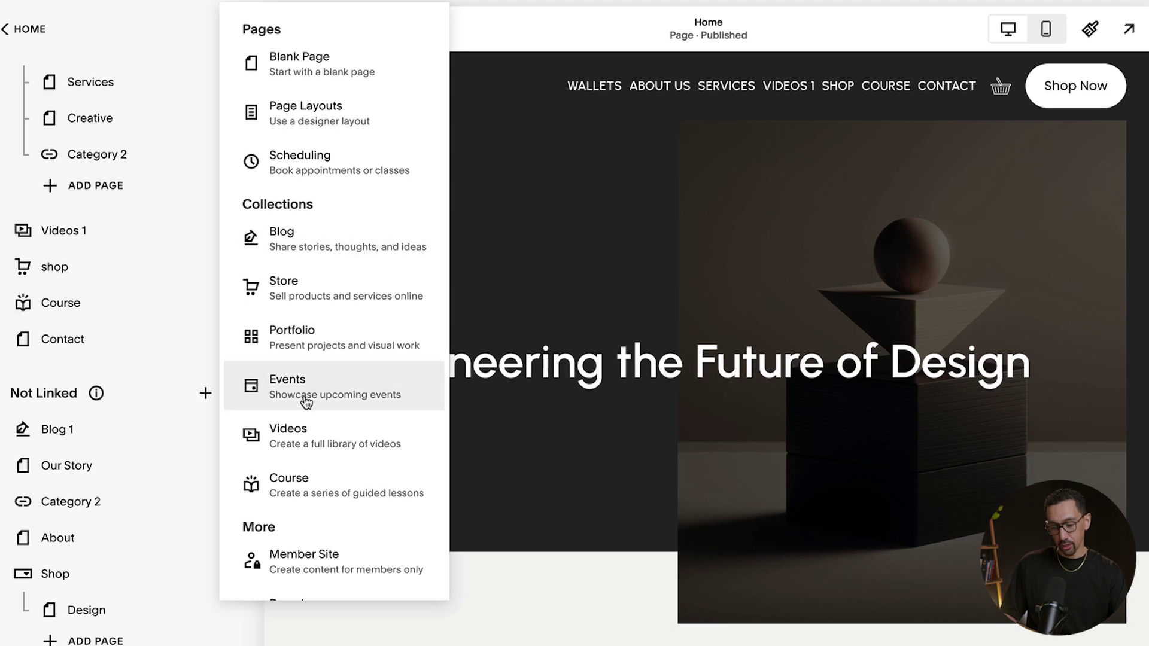
Browse the new-page options such as Blank Page, Page Layouts, Blog, Store and Course
{"action": "scroll", "coordinate": [304, 488], "scroll_direction": "down", "scroll_amount": 2}
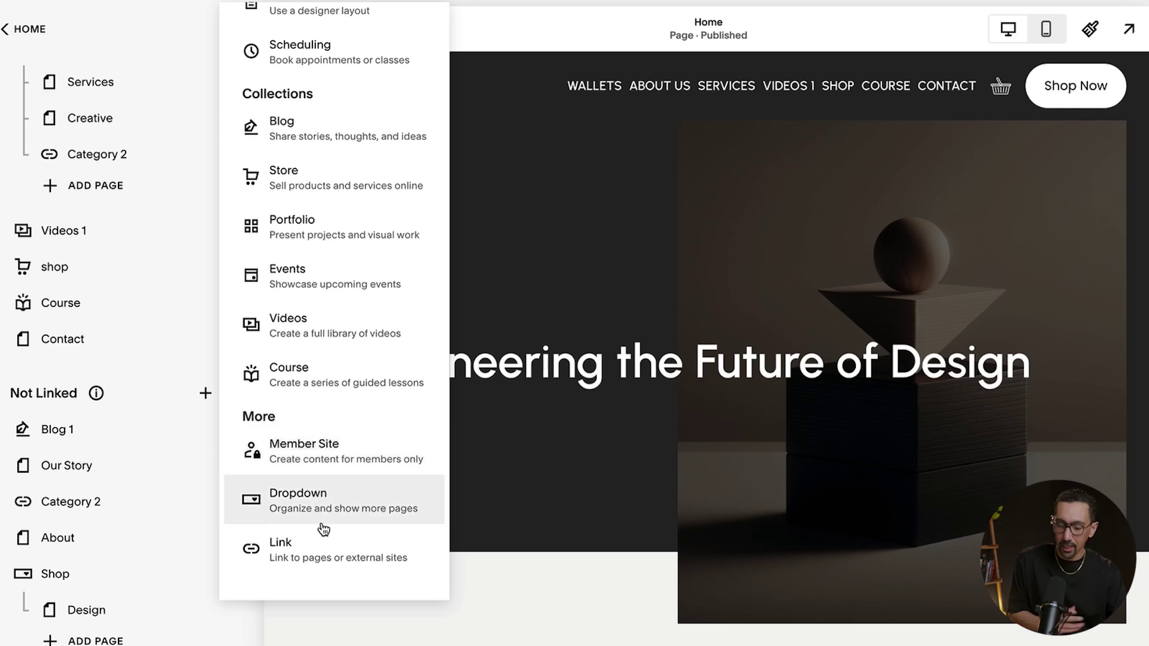
{"action": "scroll", "coordinate": [318, 170], "scroll_direction": "up", "scroll_amount": 2}
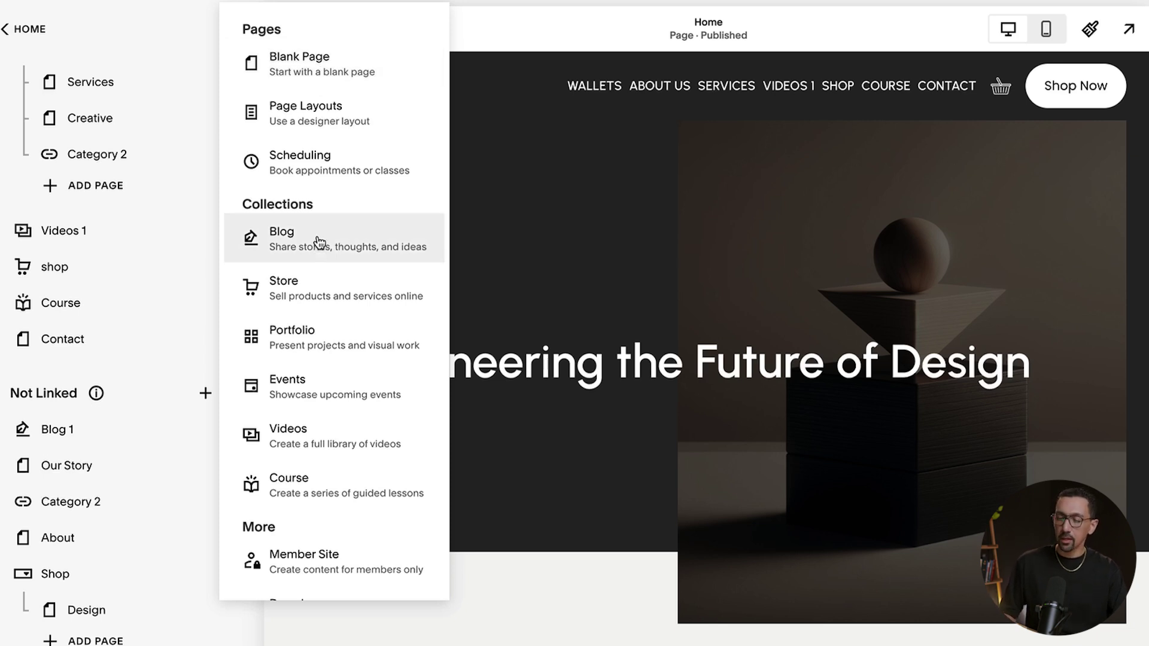
Create a blank unlinked page named 'Sales Page'
{"action": "left_click", "coordinate": [317, 72]}
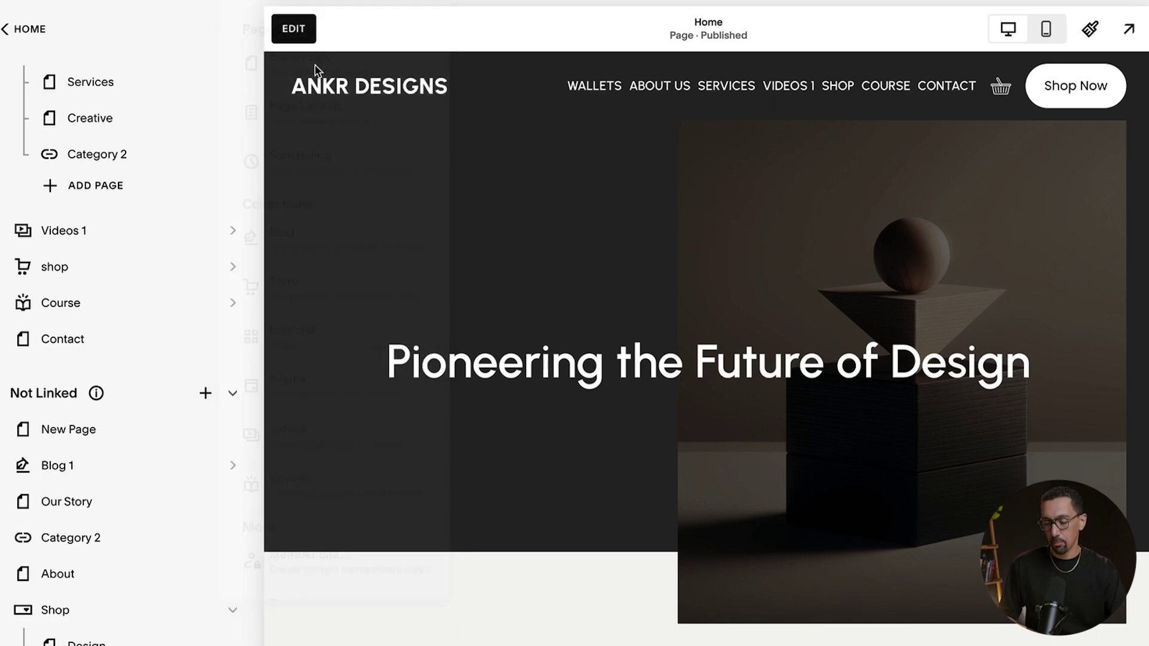
{"action": "type", "text": "Sales"}
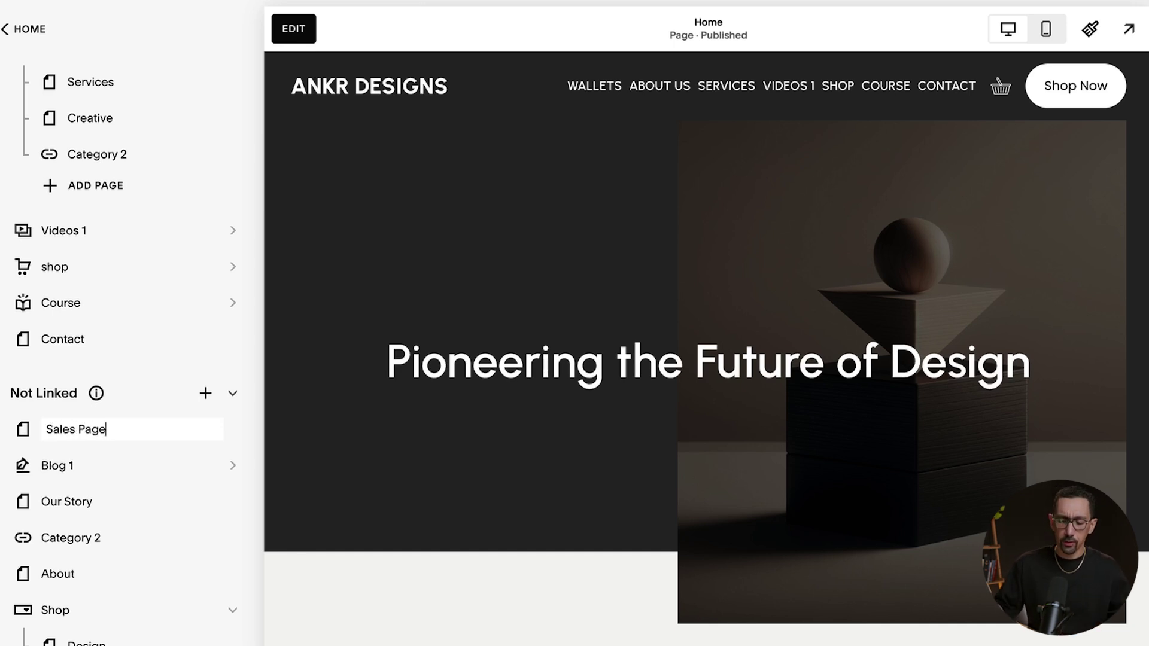
{"action": "key", "text": "Return"}
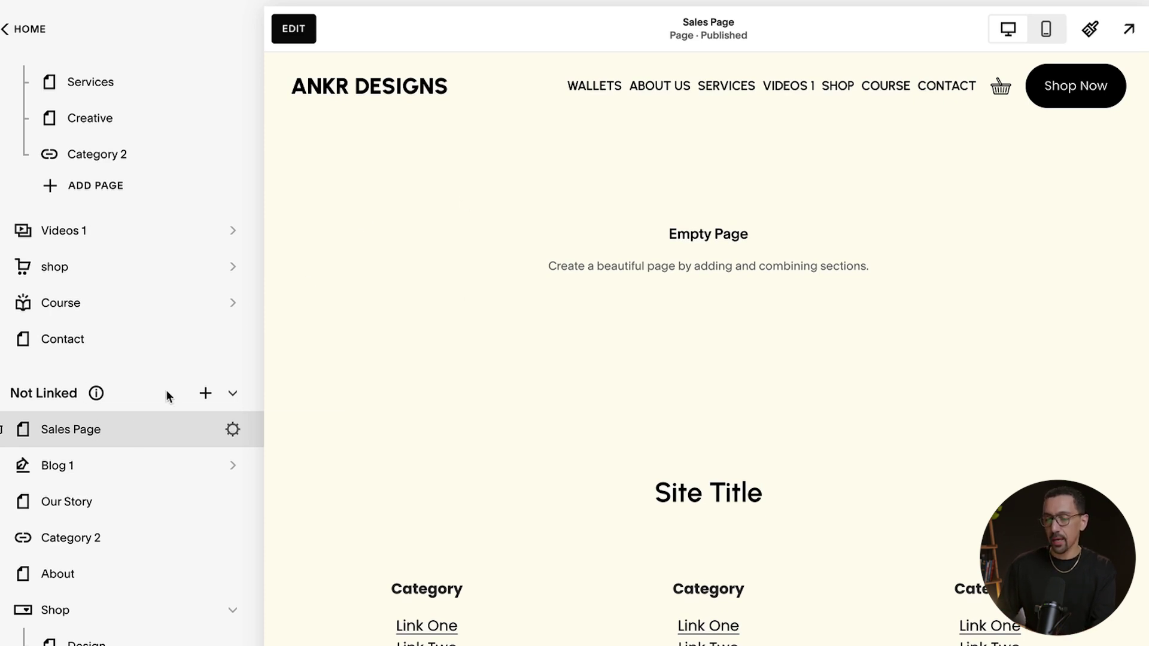
Add a blank section to the Sales Page containing an empty text block
{"action": "left_click", "coordinate": [302, 31]}
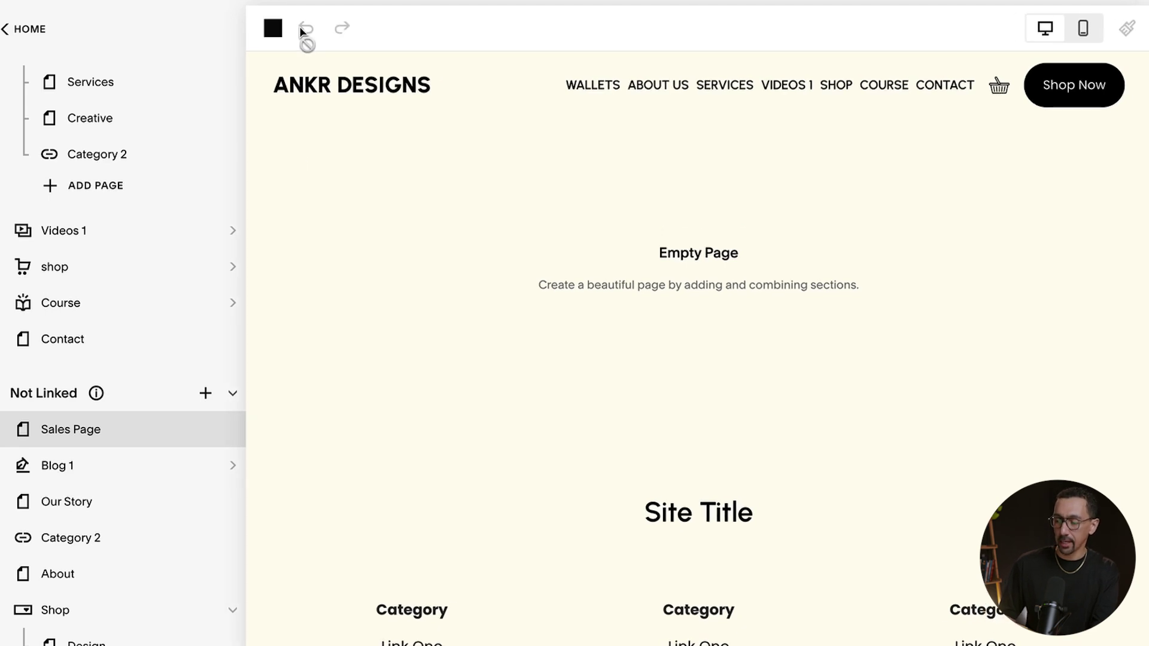
{"action": "left_click", "coordinate": [575, 276]}
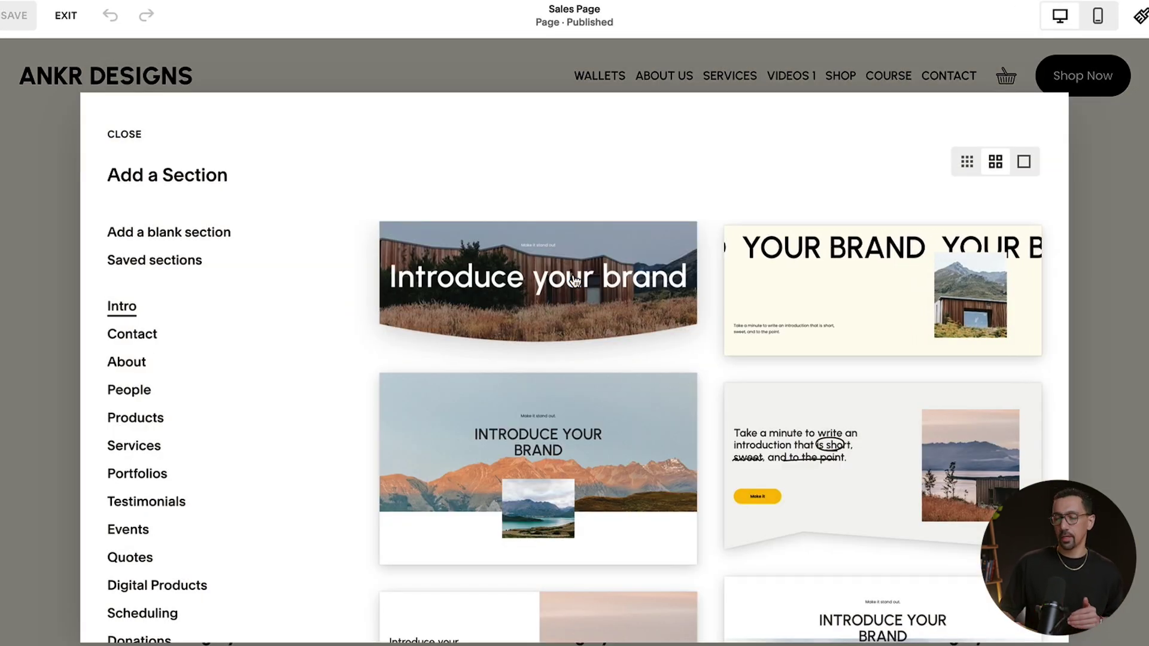
{"action": "left_click", "coordinate": [220, 234]}
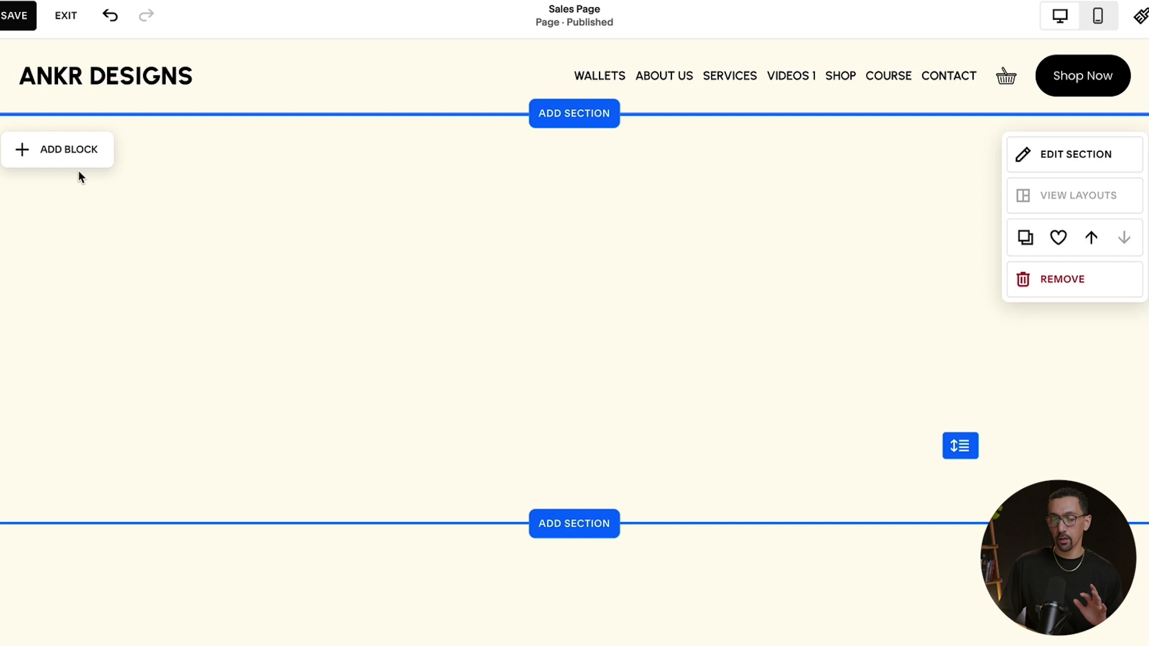
{"action": "left_click", "coordinate": [66, 153]}
{"action": "left_click", "coordinate": [92, 271]}
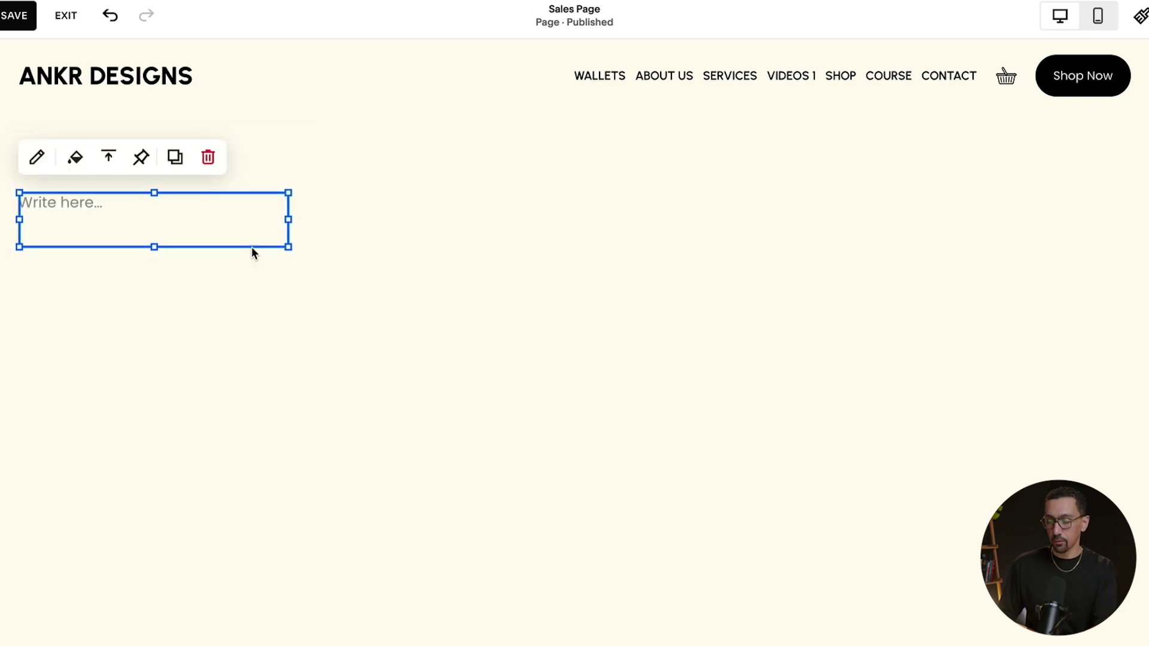
{"action": "left_click", "coordinate": [40, 181]}
Add an image block on the section's right half and enlarge it down and right
{"action": "left_click", "coordinate": [56, 155]}
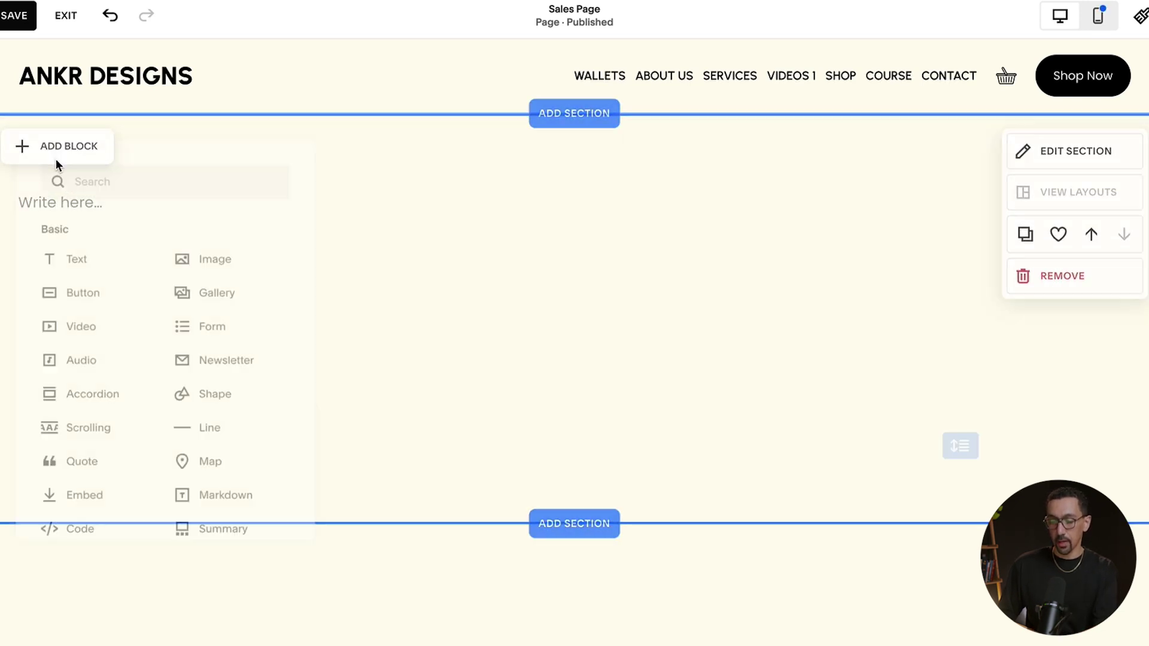
{"action": "left_click", "coordinate": [209, 259]}
{"action": "left_click_drag", "start_coordinate": [277, 233], "coordinate": [774, 260]}
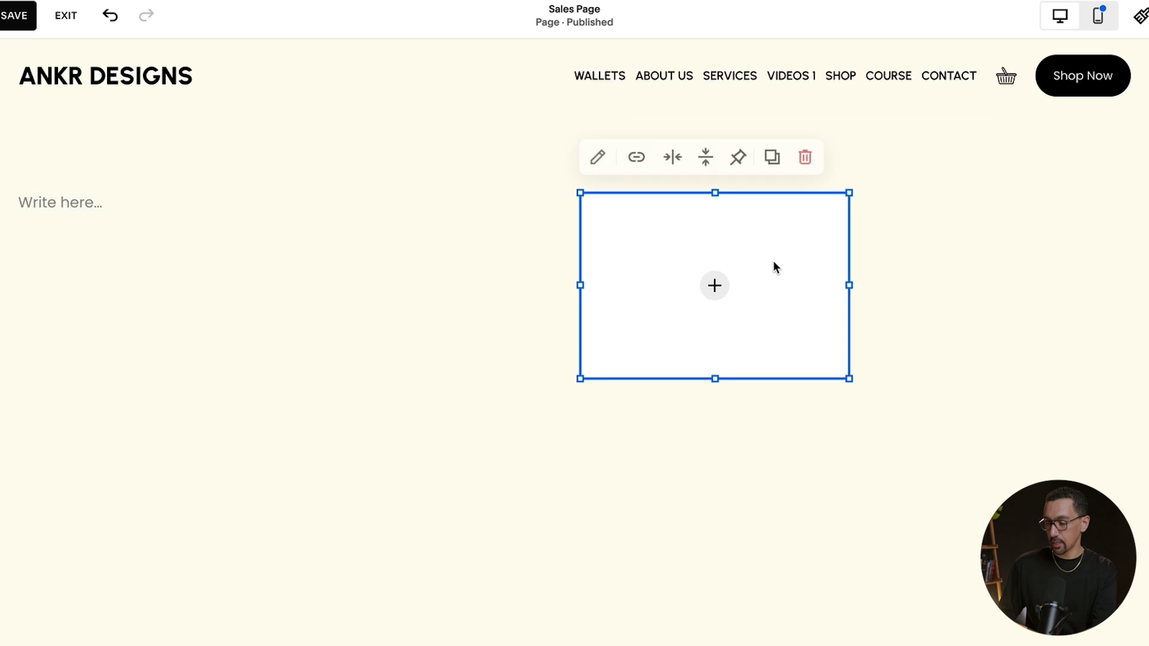
{"action": "left_click_drag", "start_coordinate": [849, 380], "coordinate": [1130, 542]}
{"action": "left_click", "coordinate": [197, 276]}
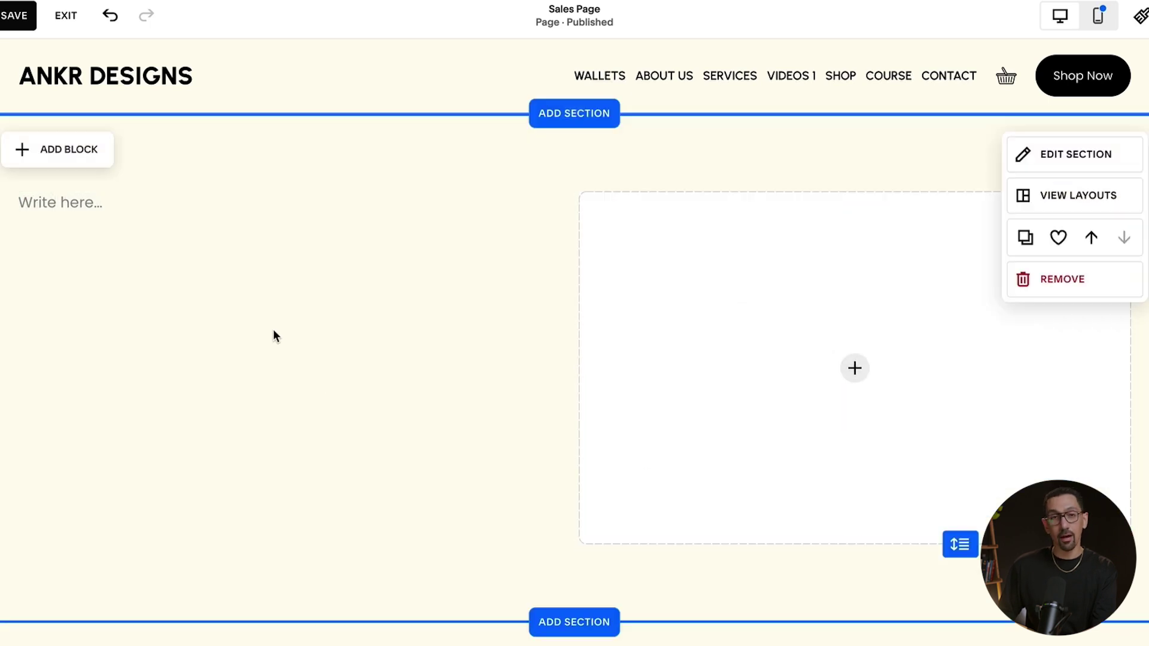
{"action": "scroll", "coordinate": [332, 338], "scroll_direction": "down", "scroll_amount": 5}
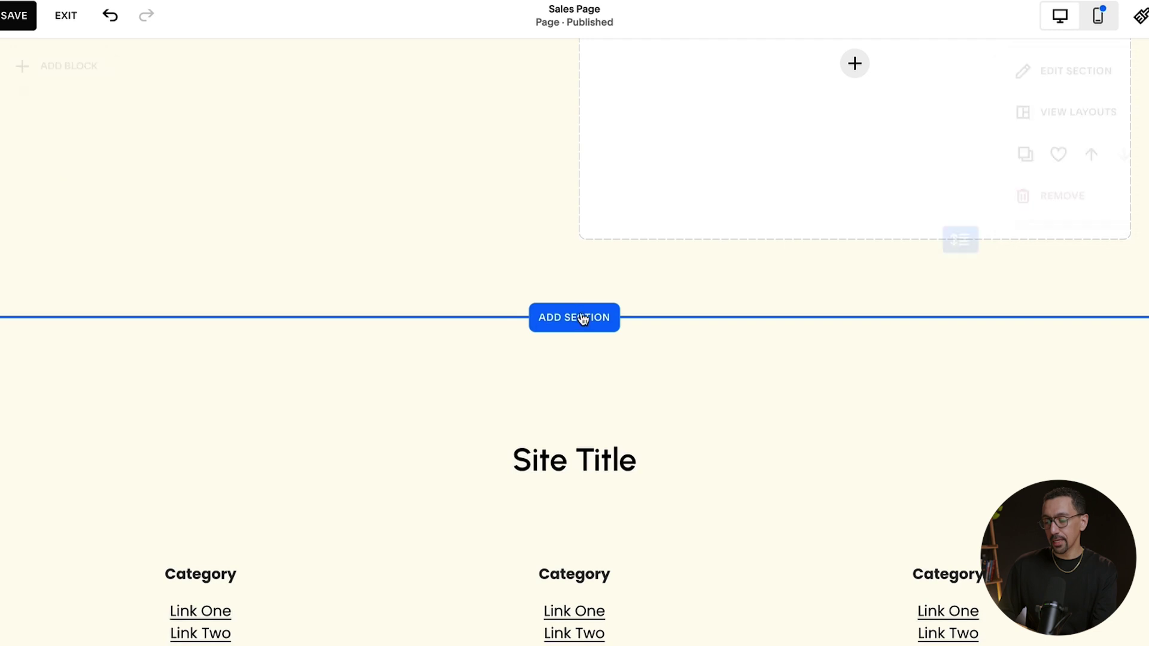
{"action": "left_click", "coordinate": [583, 319]}
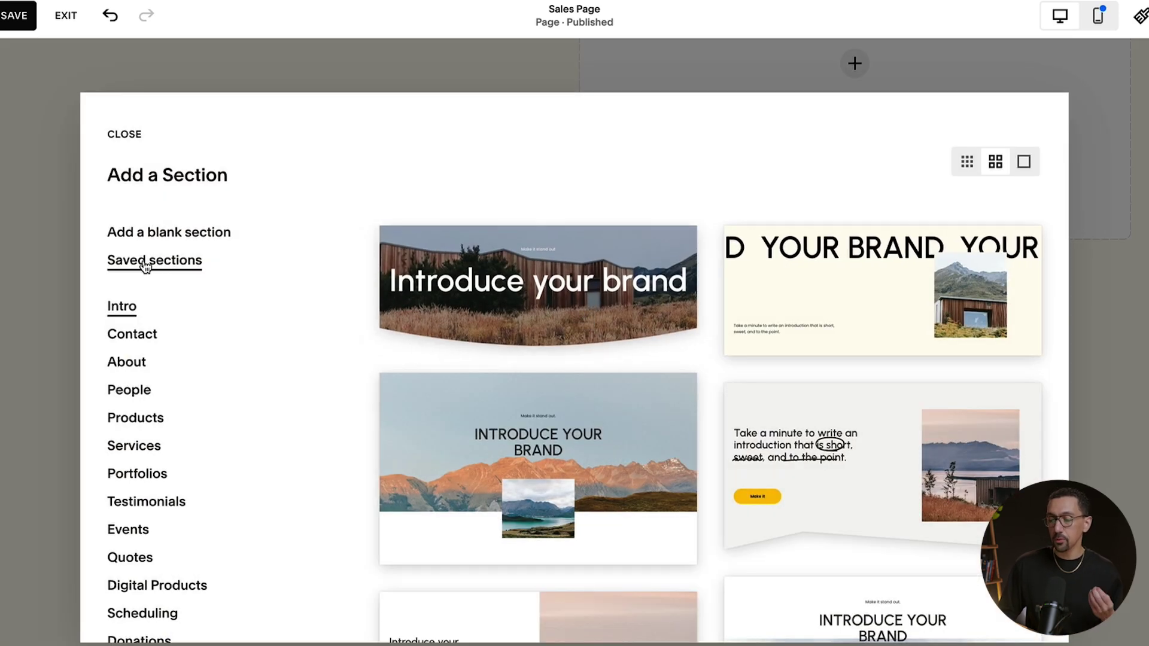
Insert the saved 'Who we are' section and move it above the cream section
{"action": "left_click", "coordinate": [146, 266]}
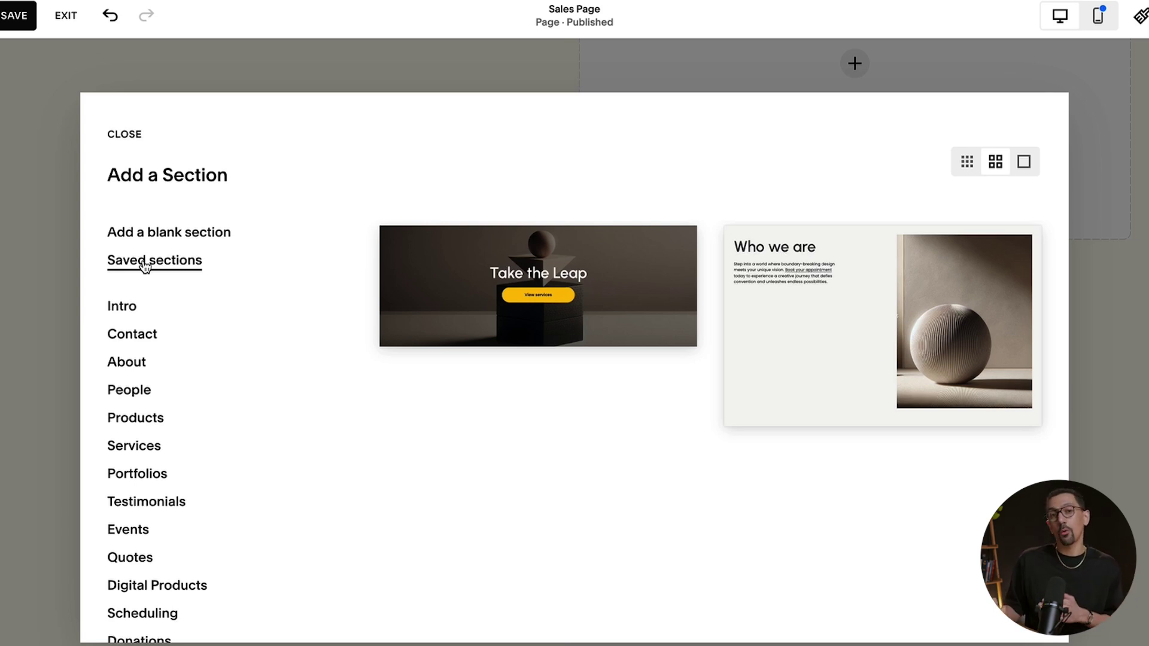
{"action": "left_click", "coordinate": [873, 297]}
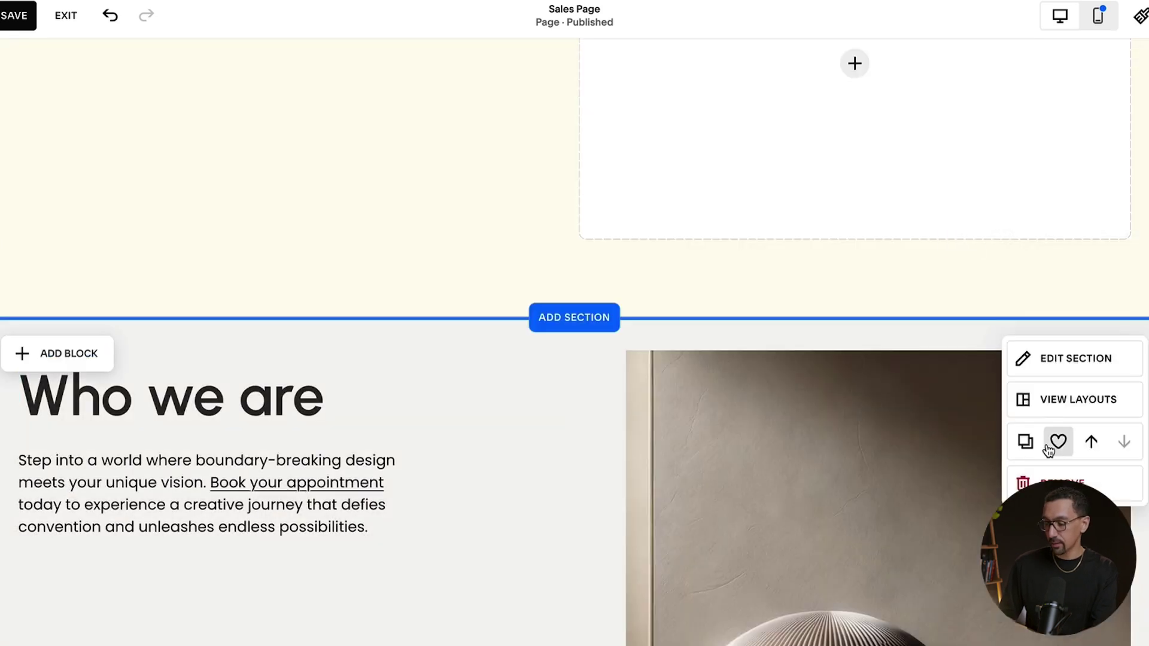
{"action": "left_click", "coordinate": [1090, 441]}
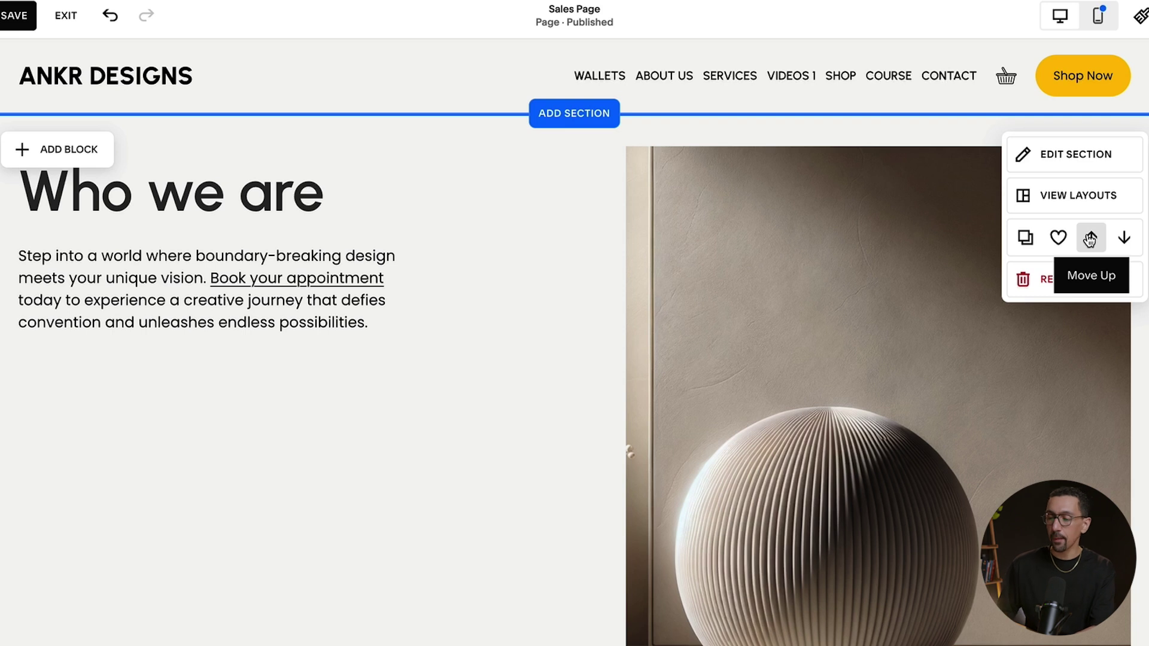
Change the section heading to 'Sales Page Intro'
{"action": "triple_click", "coordinate": [254, 200]}
{"action": "type", "text": "Sa"}
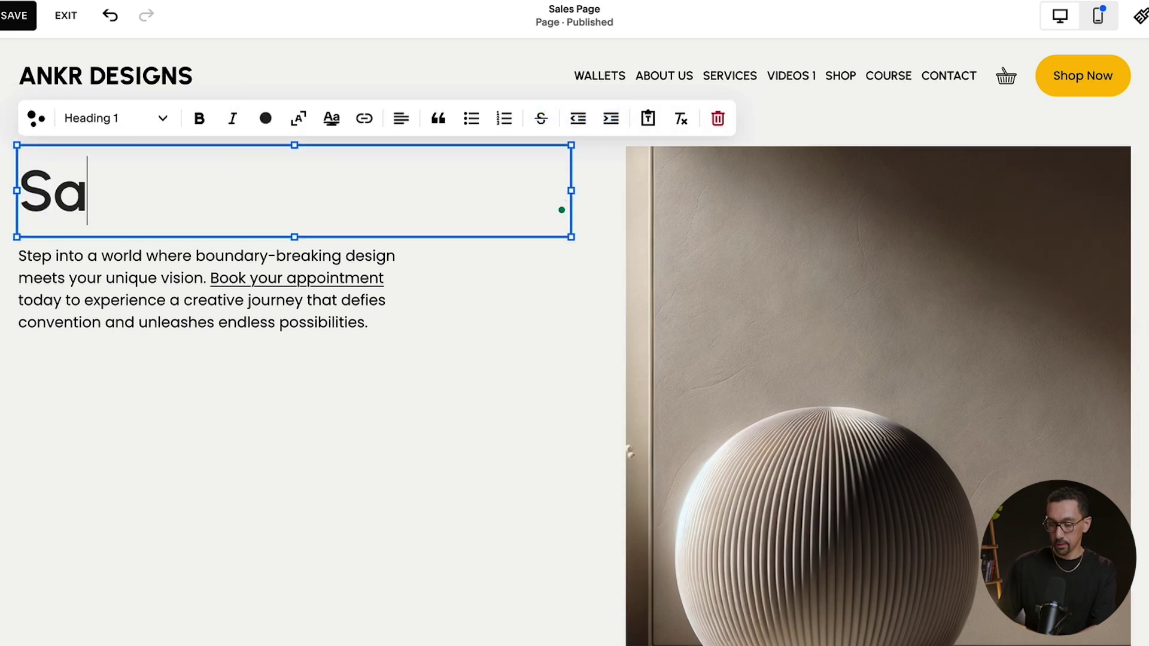
{"action": "type", "text": "les Page Intro"}
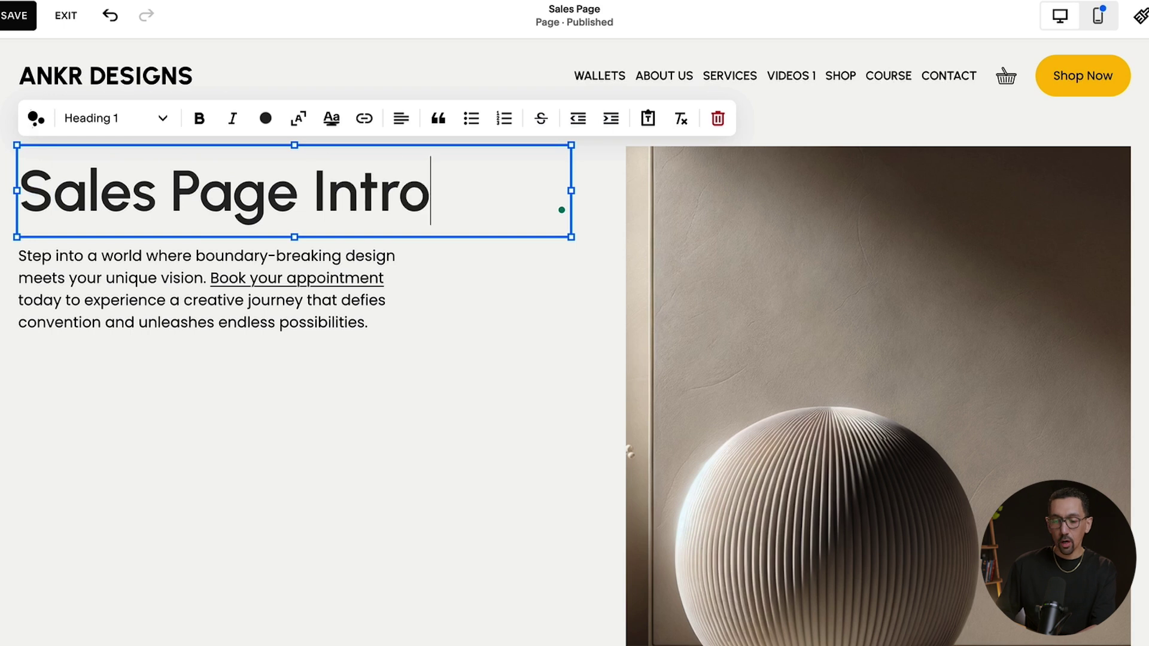
{"action": "left_click", "coordinate": [411, 395]}
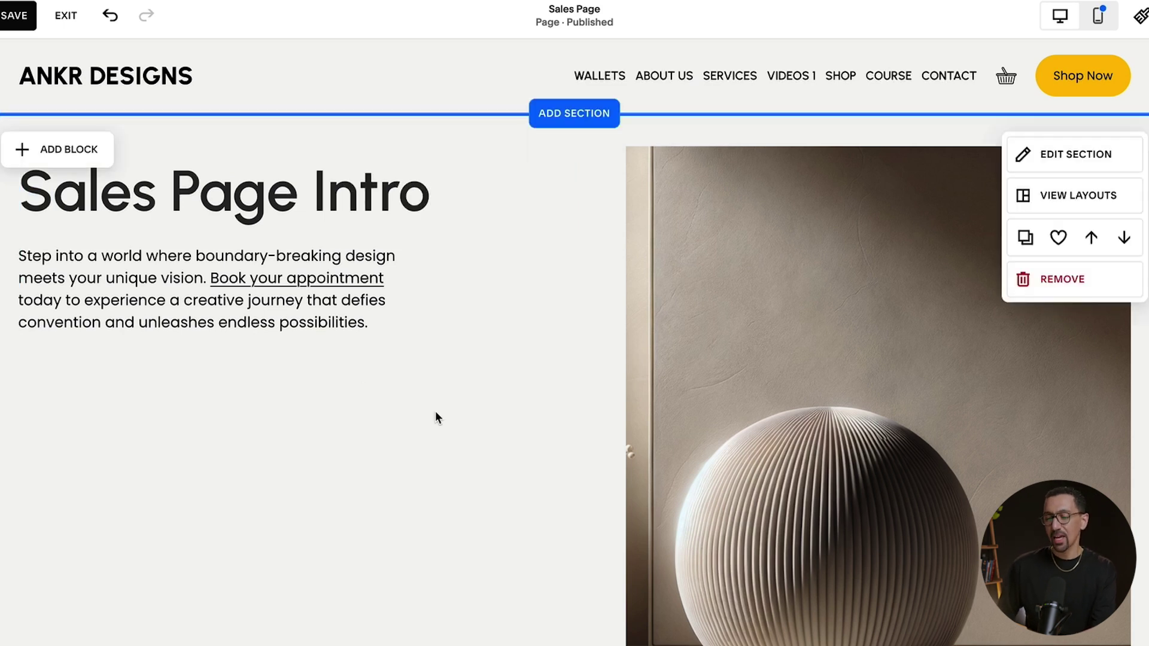
Add a 'Learn more' button block placed below the intro paragraph
{"action": "left_click", "coordinate": [69, 150]}
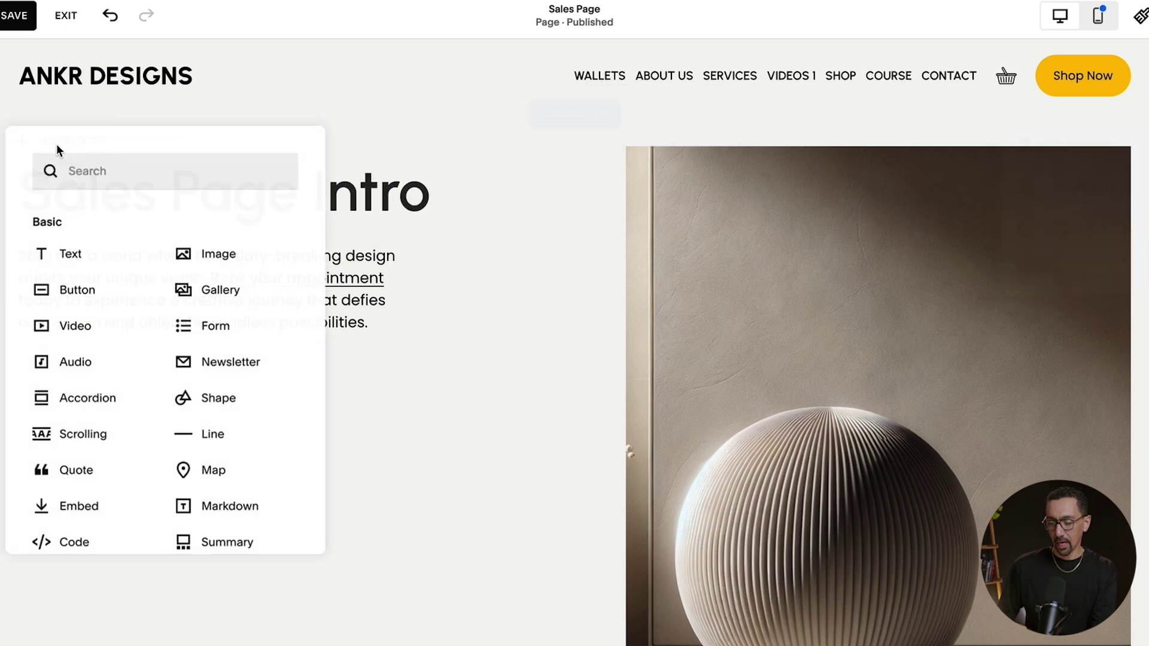
{"action": "left_click", "coordinate": [77, 291]}
{"action": "left_click_drag", "start_coordinate": [173, 144], "coordinate": [177, 382]}
{"action": "left_click", "coordinate": [440, 459]}
{"action": "scroll", "coordinate": [440, 459], "scroll_direction": "down", "scroll_amount": 7}
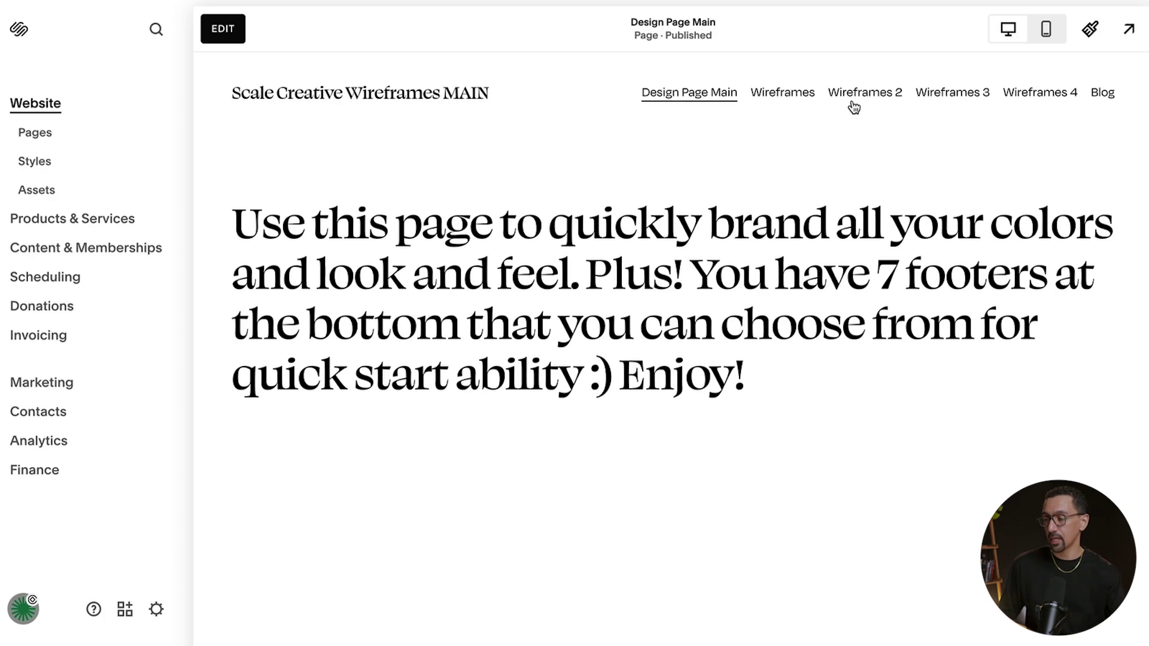
{"action": "left_click", "coordinate": [779, 100]}
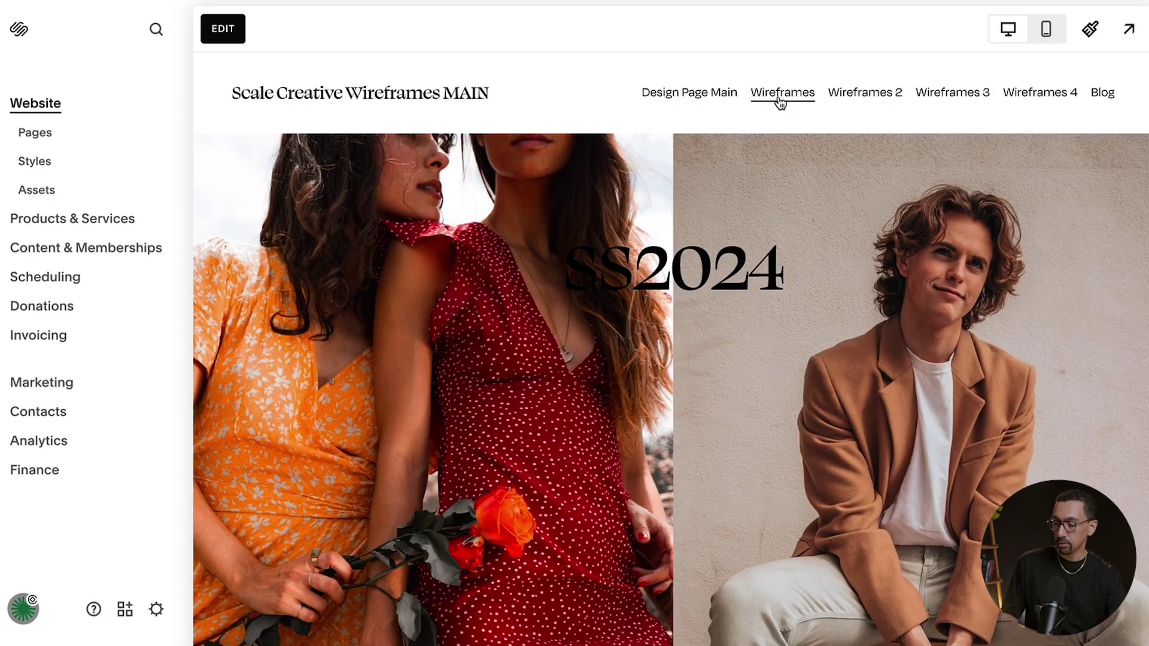
{"action": "scroll", "coordinate": [685, 287], "scroll_direction": "down", "scroll_amount": 10}
{"action": "scroll", "coordinate": [685, 292], "scroll_direction": "down", "scroll_amount": 12}
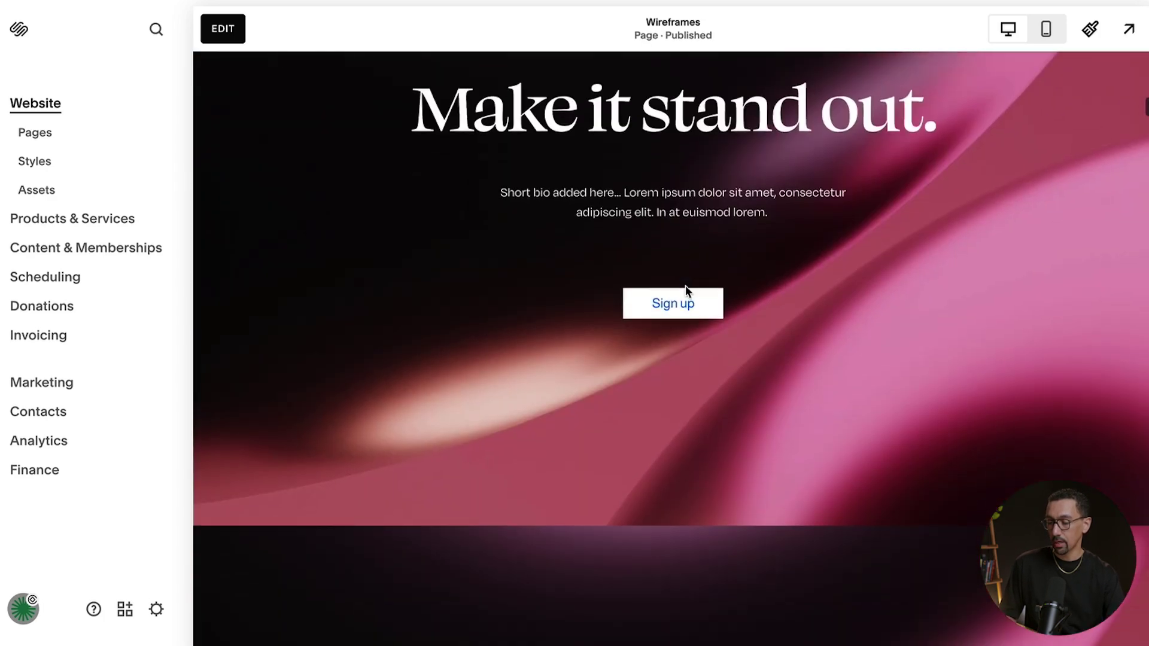
{"action": "scroll", "coordinate": [685, 292], "scroll_direction": "up", "scroll_amount": 5}
{"action": "scroll", "coordinate": [685, 292], "scroll_direction": "down", "scroll_amount": 9}
{"action": "scroll", "coordinate": [688, 288], "scroll_direction": "down", "scroll_amount": 18}
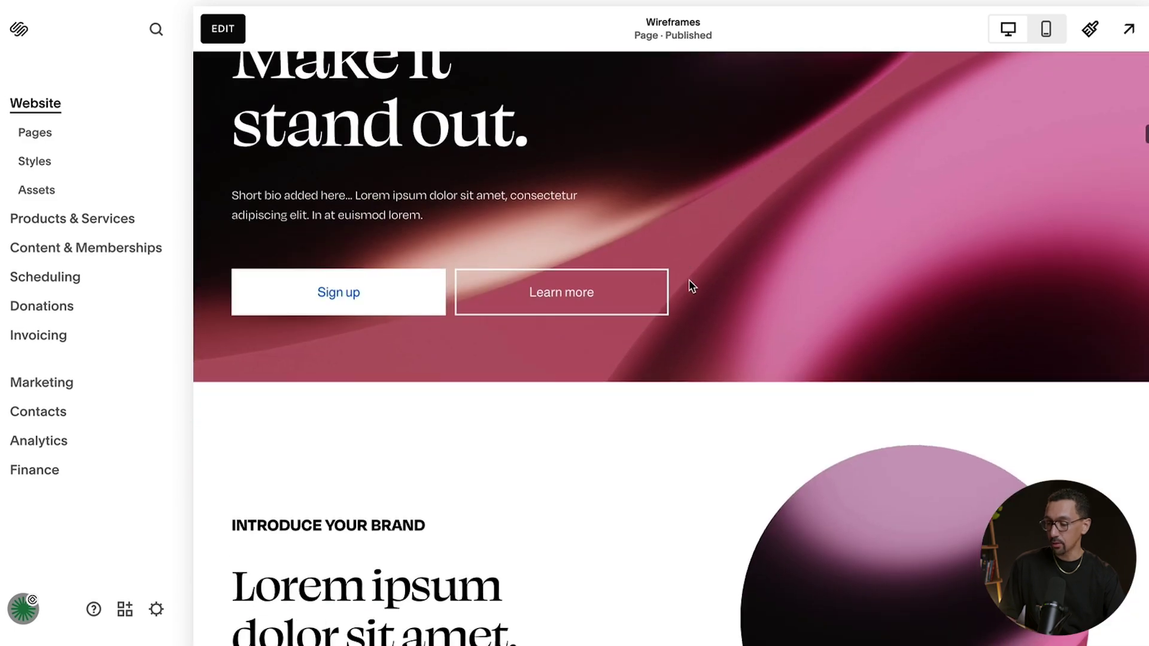
{"action": "scroll", "coordinate": [688, 285], "scroll_direction": "up", "scroll_amount": 4}
{"action": "scroll", "coordinate": [688, 285], "scroll_direction": "down", "scroll_amount": 2}
{"action": "scroll", "coordinate": [690, 286], "scroll_direction": "down", "scroll_amount": 20}
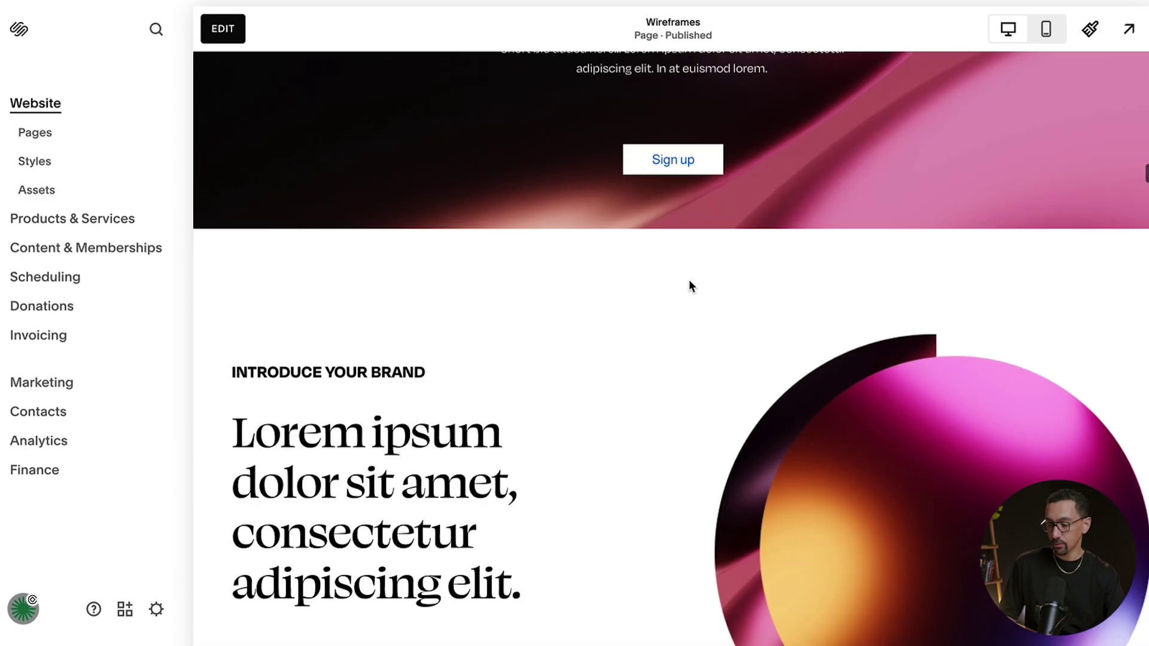
{"action": "scroll", "coordinate": [689, 286], "scroll_direction": "down", "scroll_amount": 15}
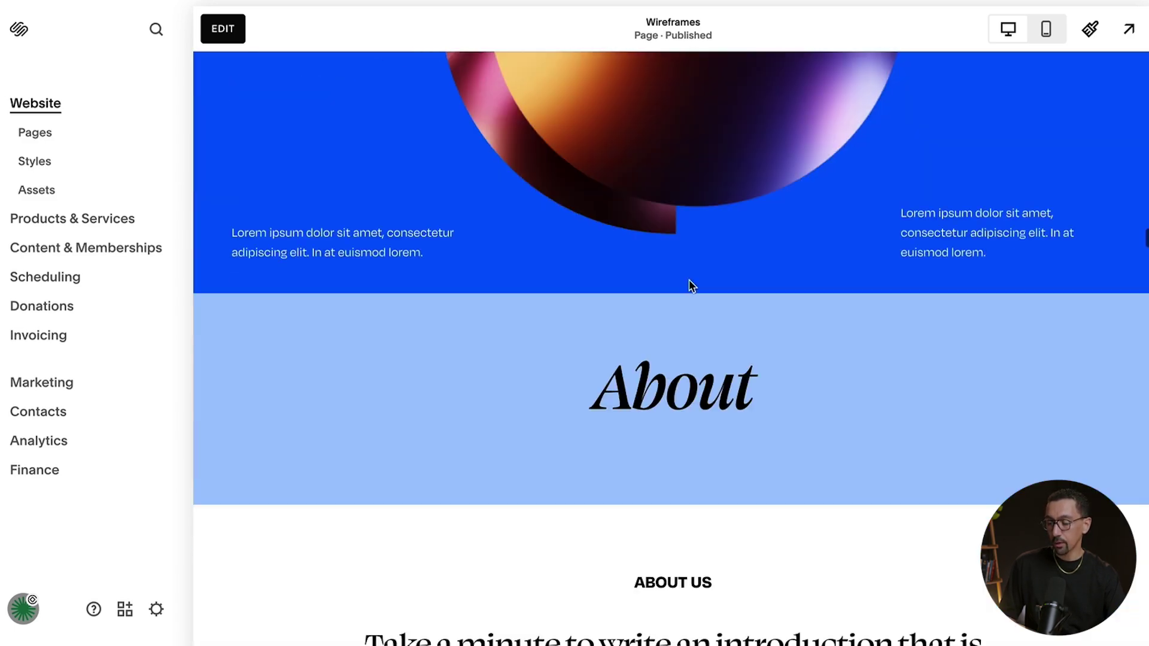
{"action": "scroll", "coordinate": [679, 296], "scroll_direction": "down", "scroll_amount": 15}
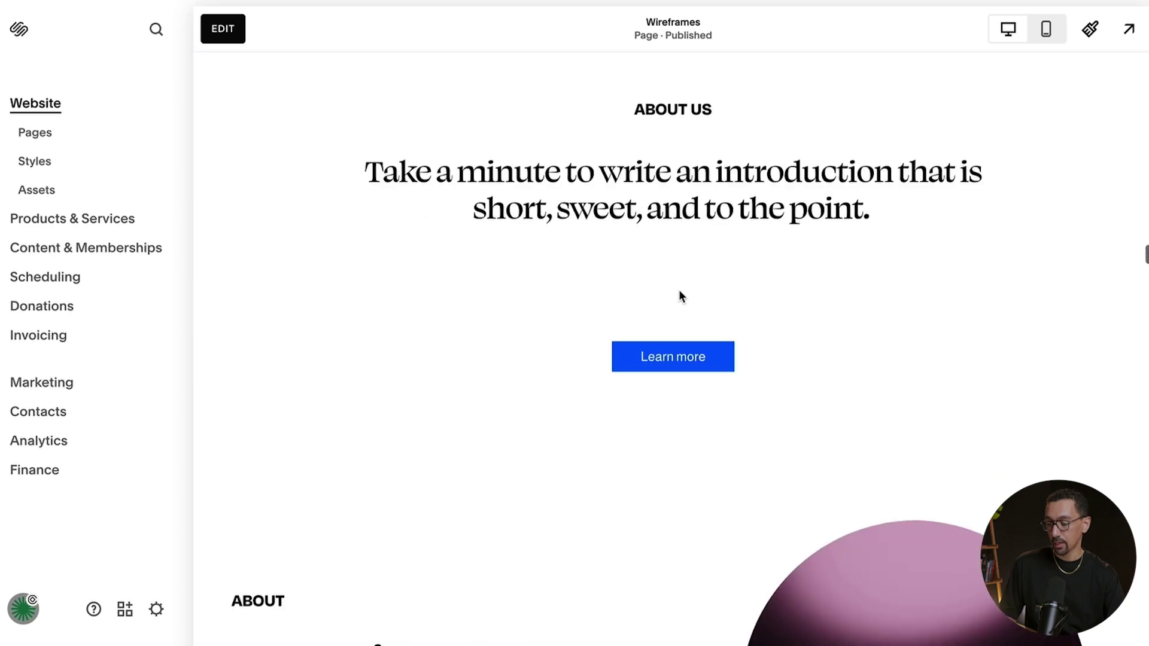
{"action": "scroll", "coordinate": [679, 296], "scroll_direction": "down", "scroll_amount": 15}
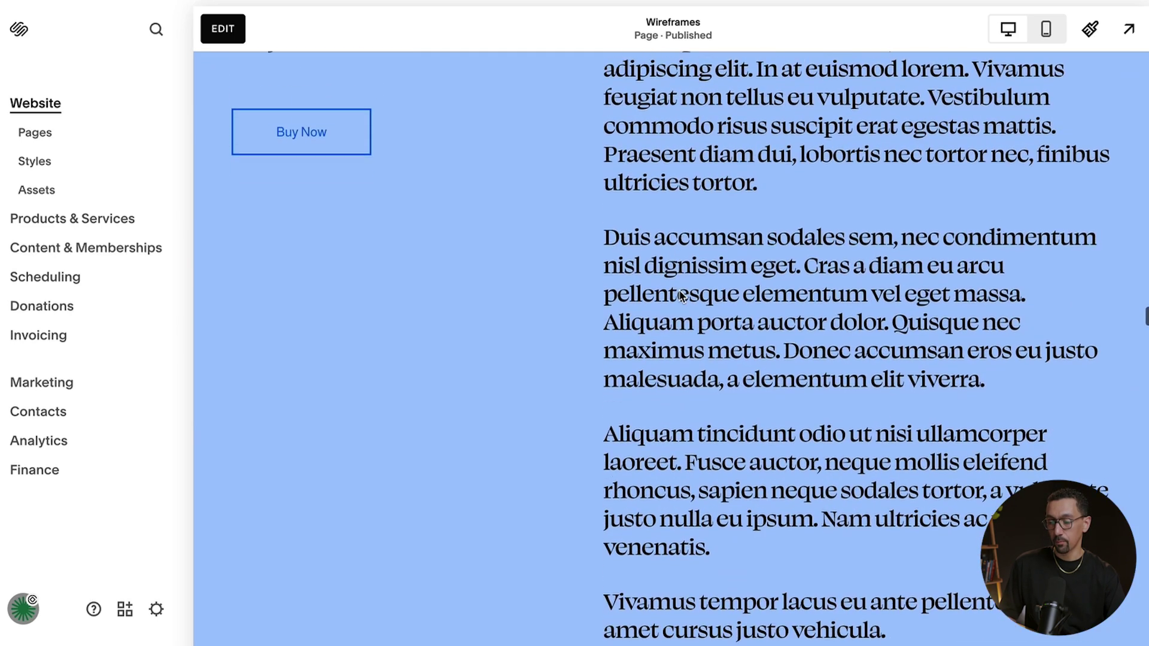
{"action": "scroll", "coordinate": [679, 290], "scroll_direction": "down", "scroll_amount": 10}
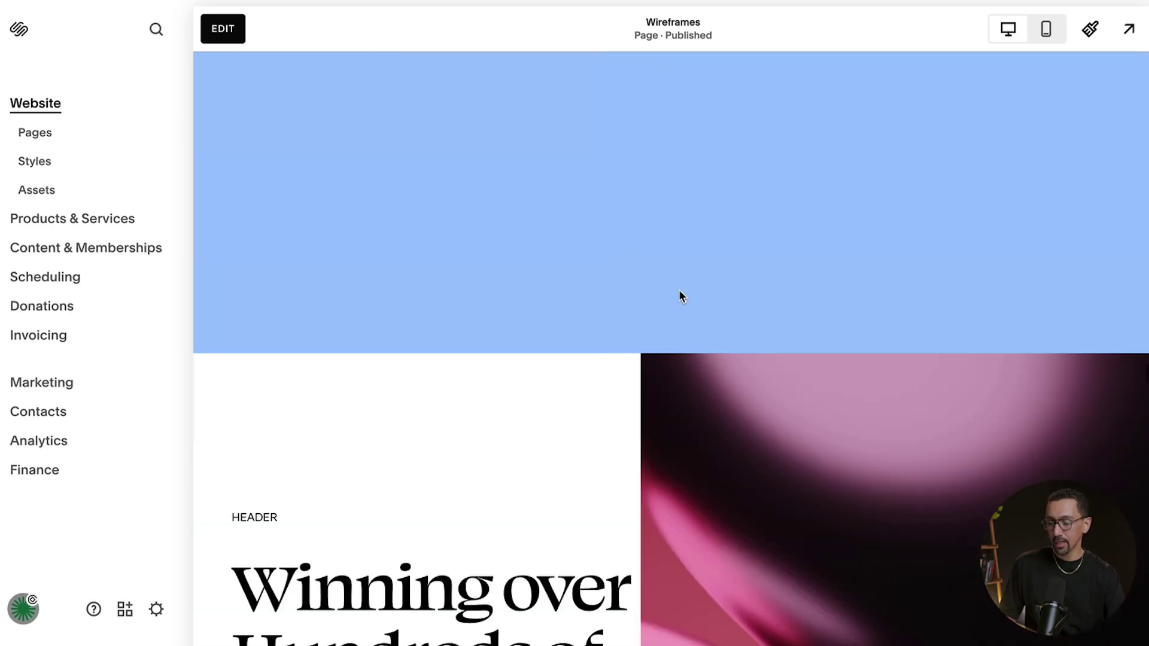
{"action": "scroll", "coordinate": [680, 291], "scroll_direction": "up", "scroll_amount": 15}
{"action": "scroll", "coordinate": [680, 290], "scroll_direction": "up", "scroll_amount": 15}
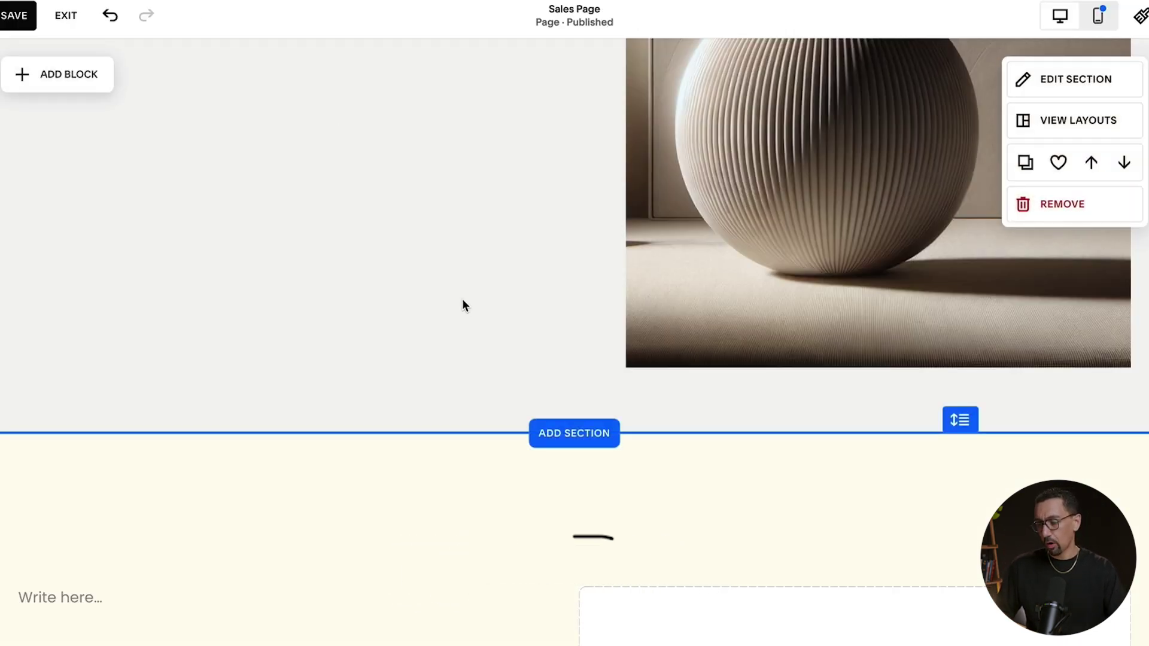
{"action": "scroll", "coordinate": [470, 311], "scroll_direction": "up", "scroll_amount": 1}
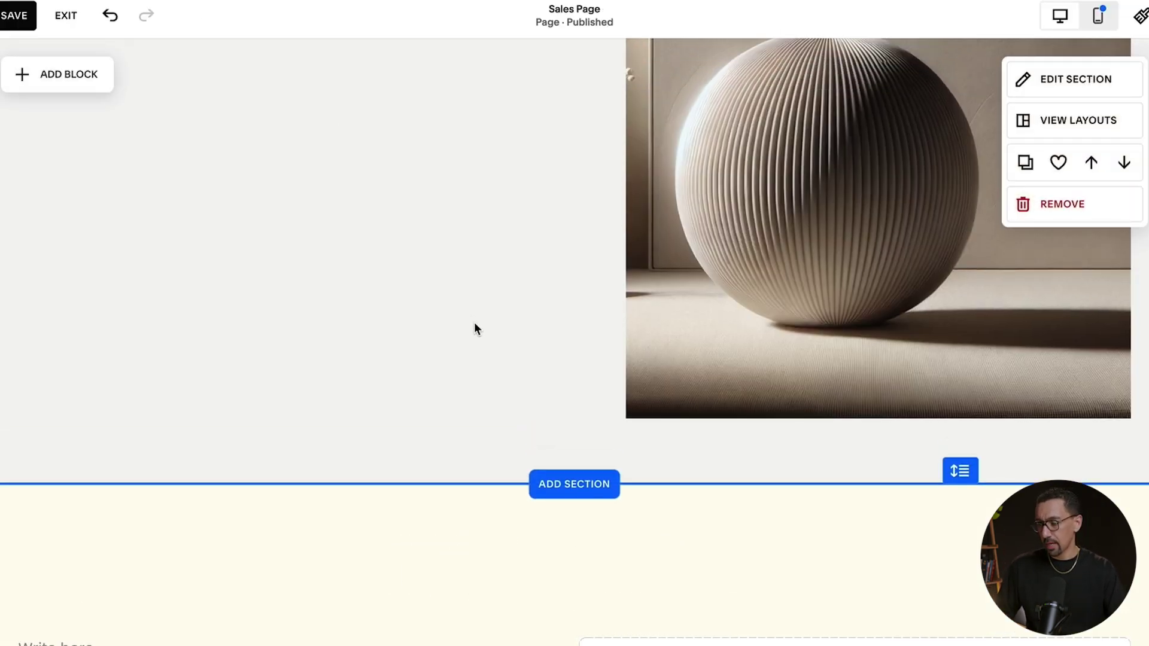
{"action": "scroll", "coordinate": [475, 322], "scroll_direction": "up", "scroll_amount": 6}
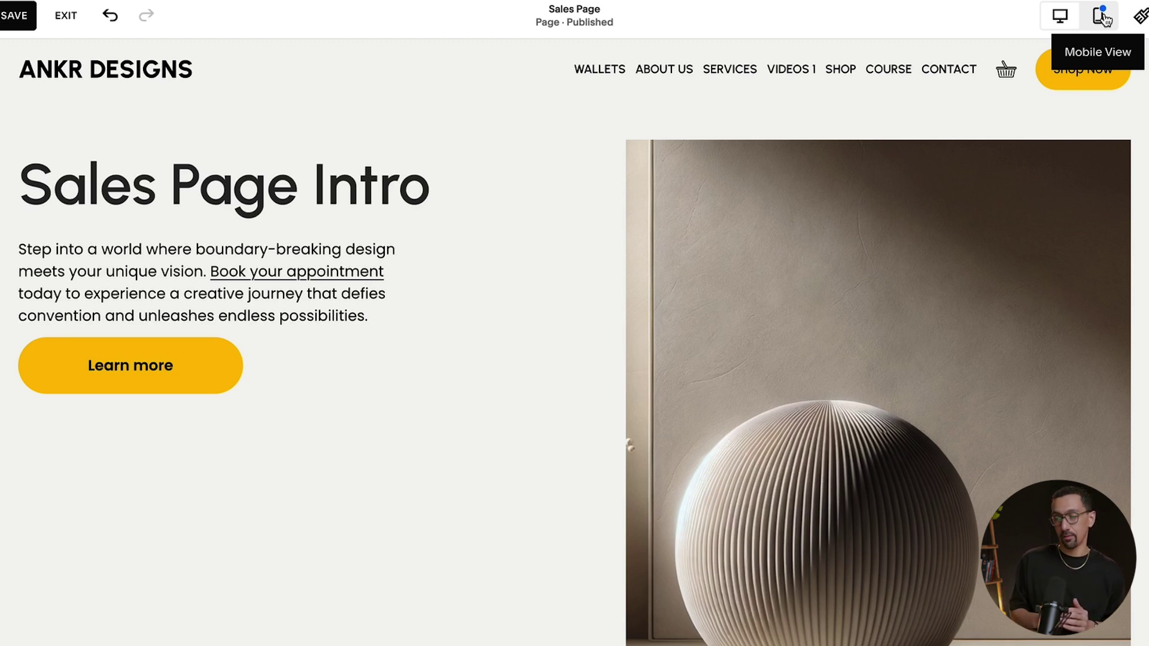
In mobile view, shrink the intro paragraph box to its text and move the Learn more button beneath it
{"action": "left_click", "coordinate": [1104, 18]}
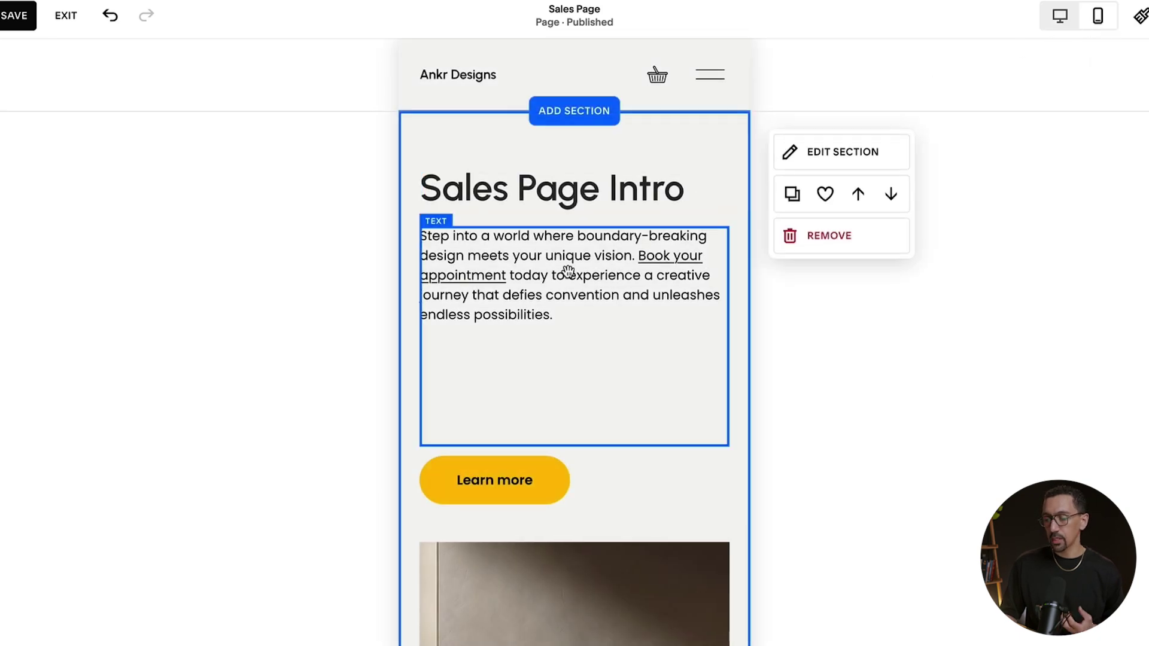
{"action": "left_click", "coordinate": [557, 331]}
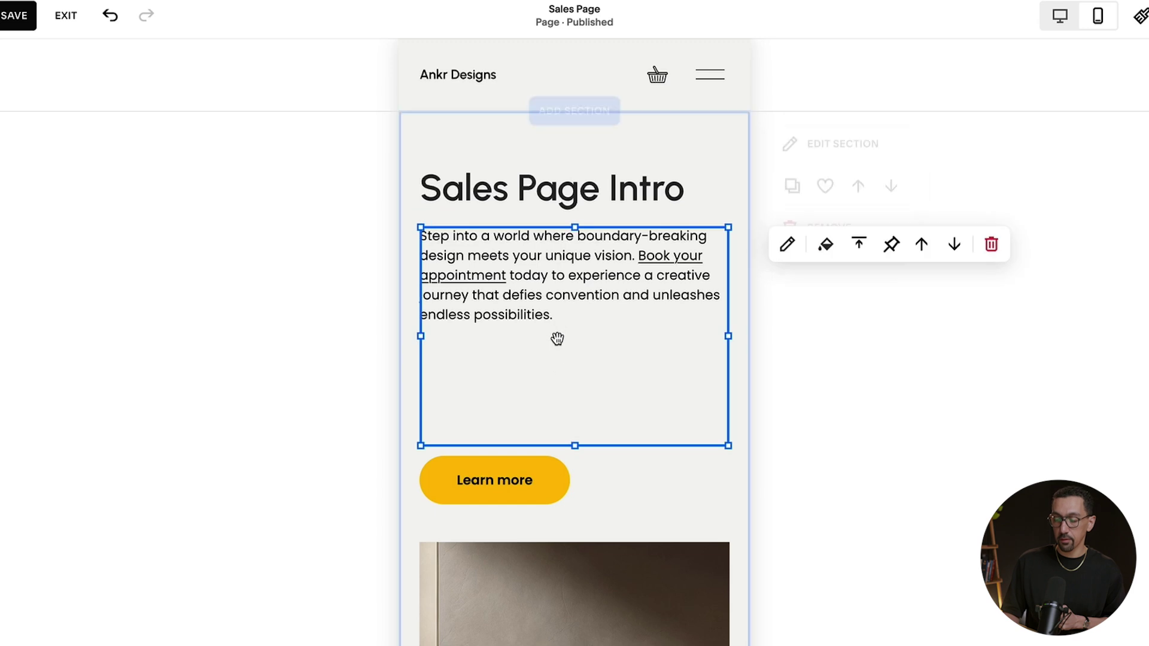
{"action": "left_click_drag", "start_coordinate": [577, 441], "coordinate": [575, 326]}
{"action": "left_click_drag", "start_coordinate": [544, 478], "coordinate": [731, 338]}
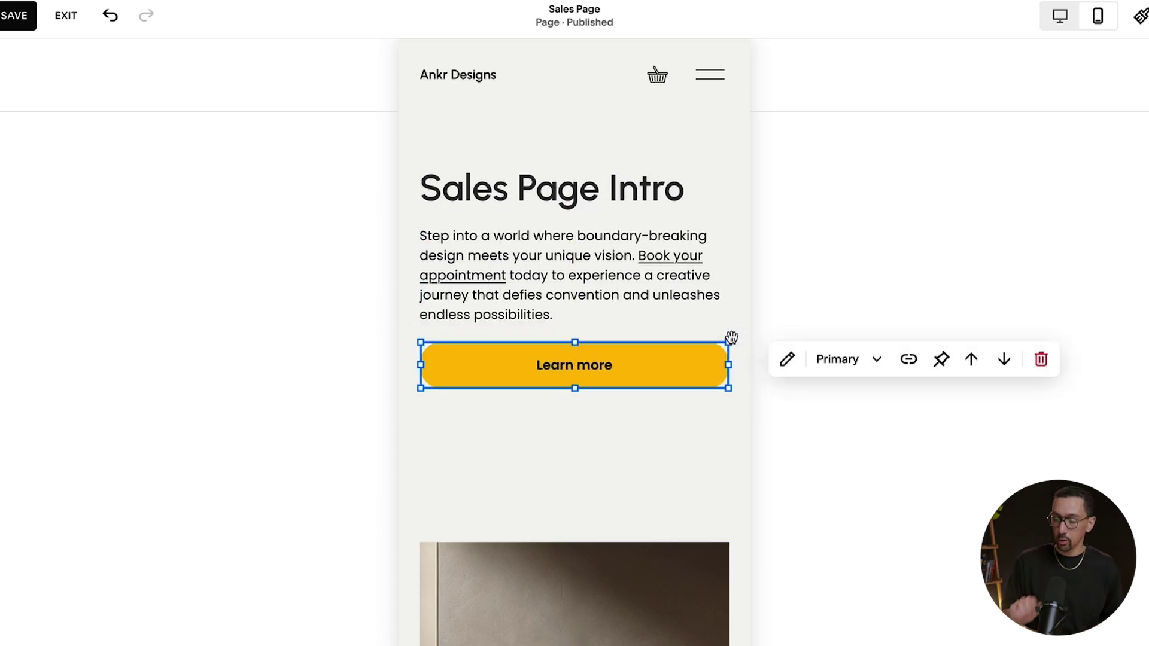
Review the Learn more button's design options, which use the Fill style
{"action": "left_click", "coordinate": [787, 360]}
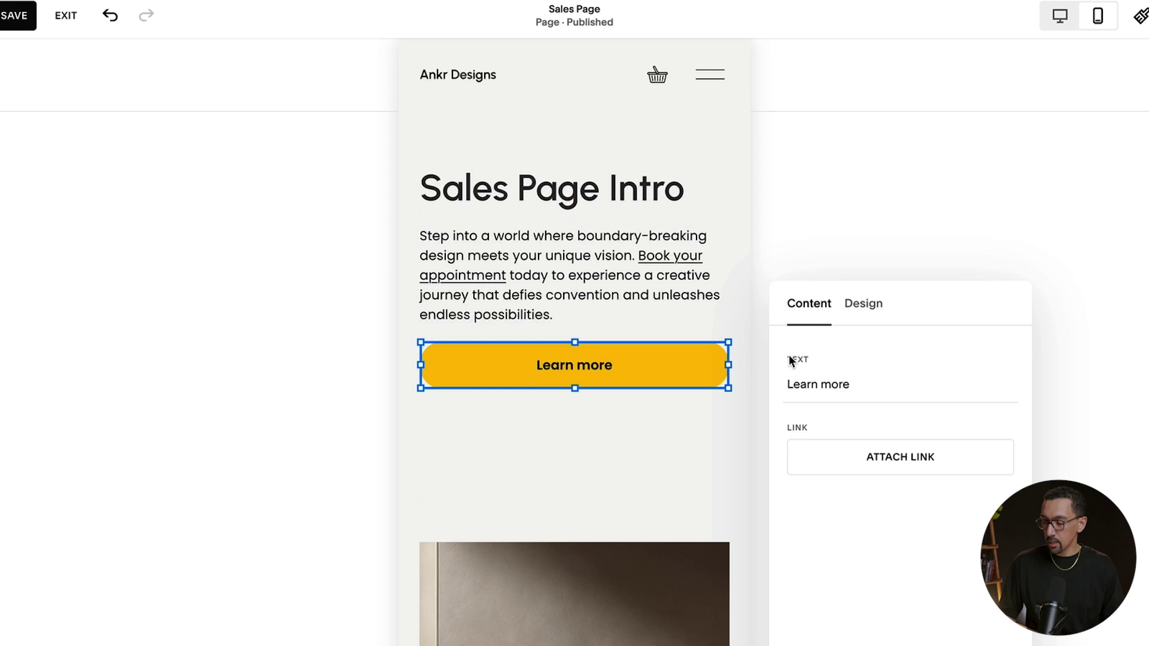
{"action": "left_click", "coordinate": [864, 303]}
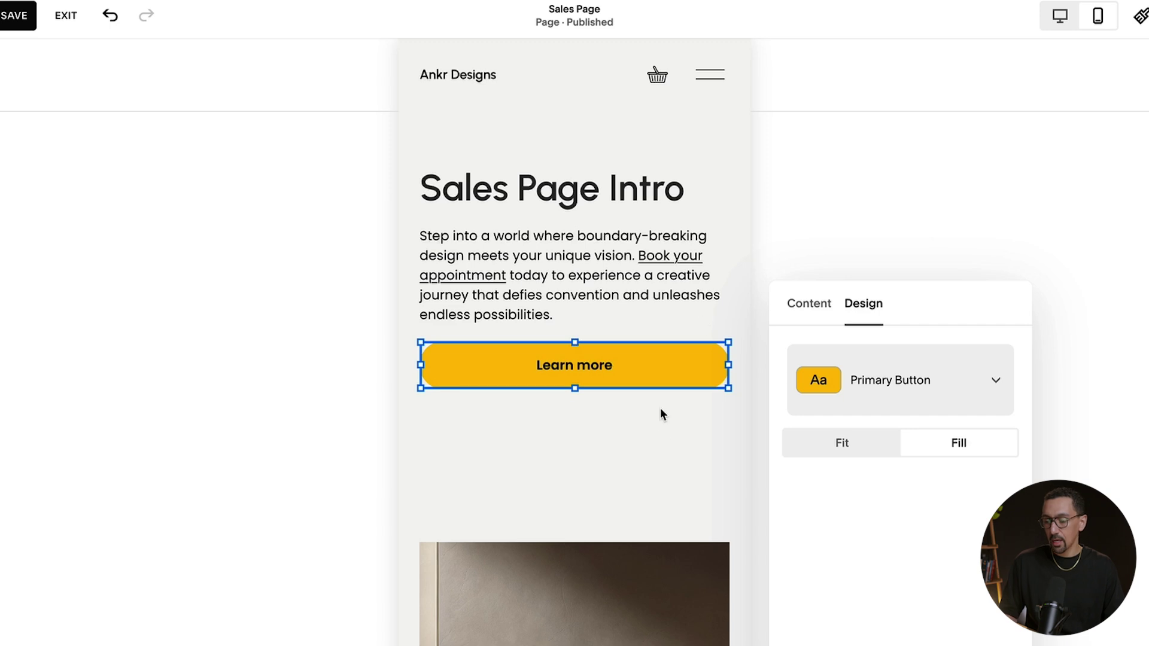
{"action": "left_click", "coordinate": [650, 455]}
{"action": "scroll", "coordinate": [601, 575], "scroll_direction": "down", "scroll_amount": 3}
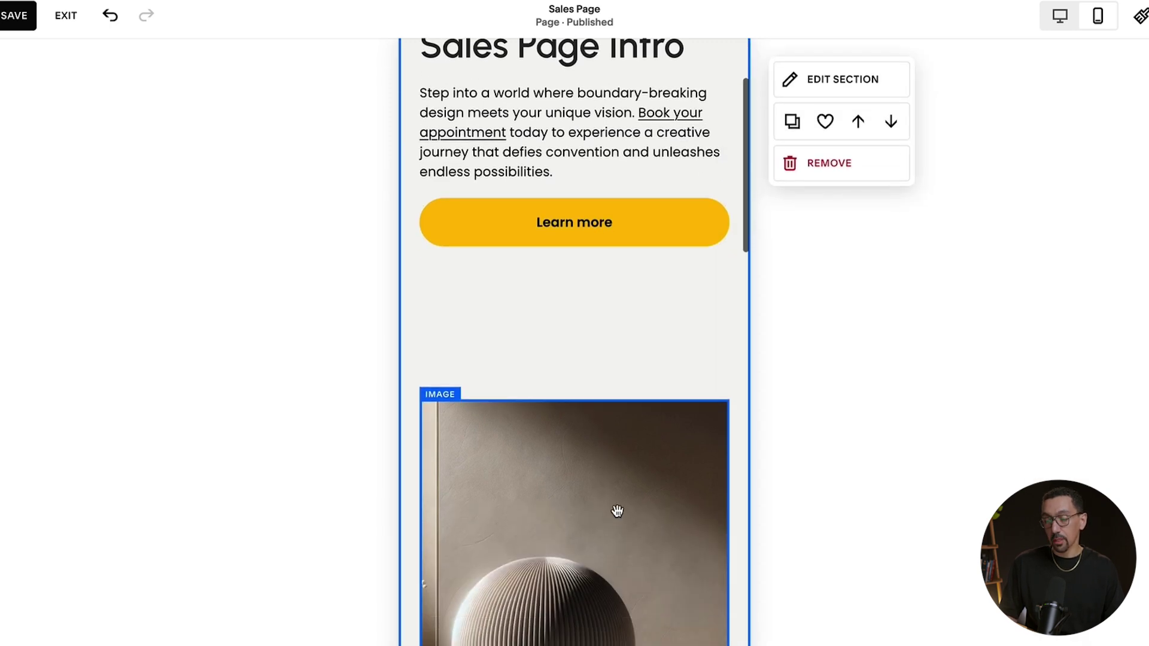
In mobile view, reduce the sphere image section's height so it ends just below the picture
{"action": "left_click_drag", "start_coordinate": [616, 511], "coordinate": [619, 397]}
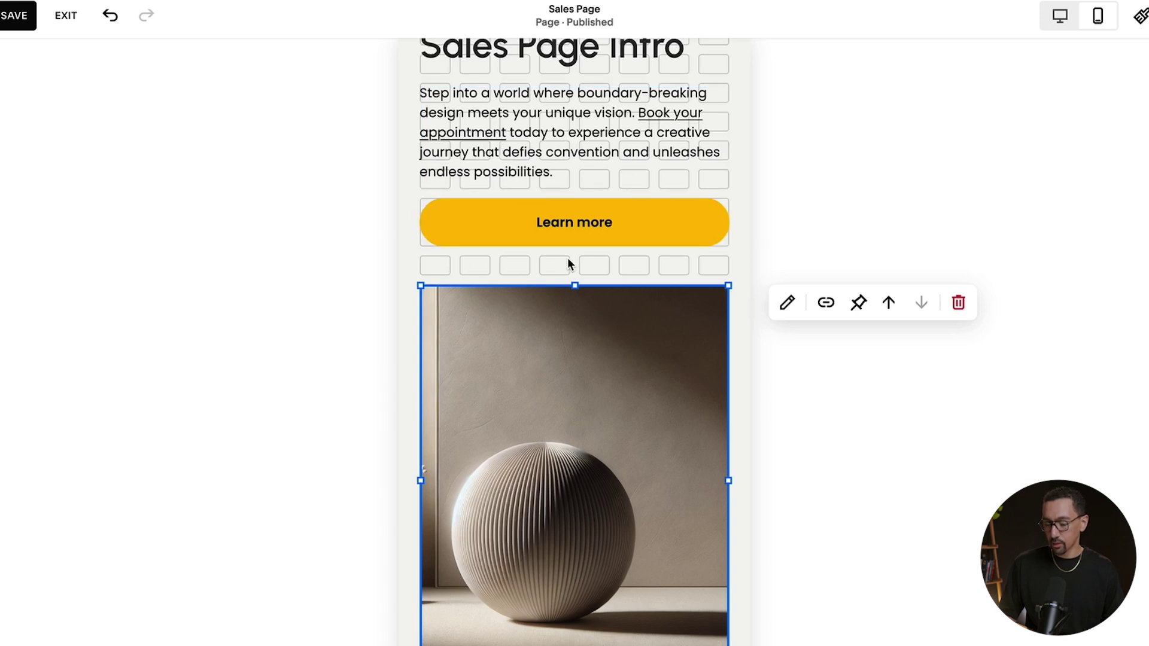
{"action": "scroll", "coordinate": [603, 307], "scroll_direction": "down", "scroll_amount": 5}
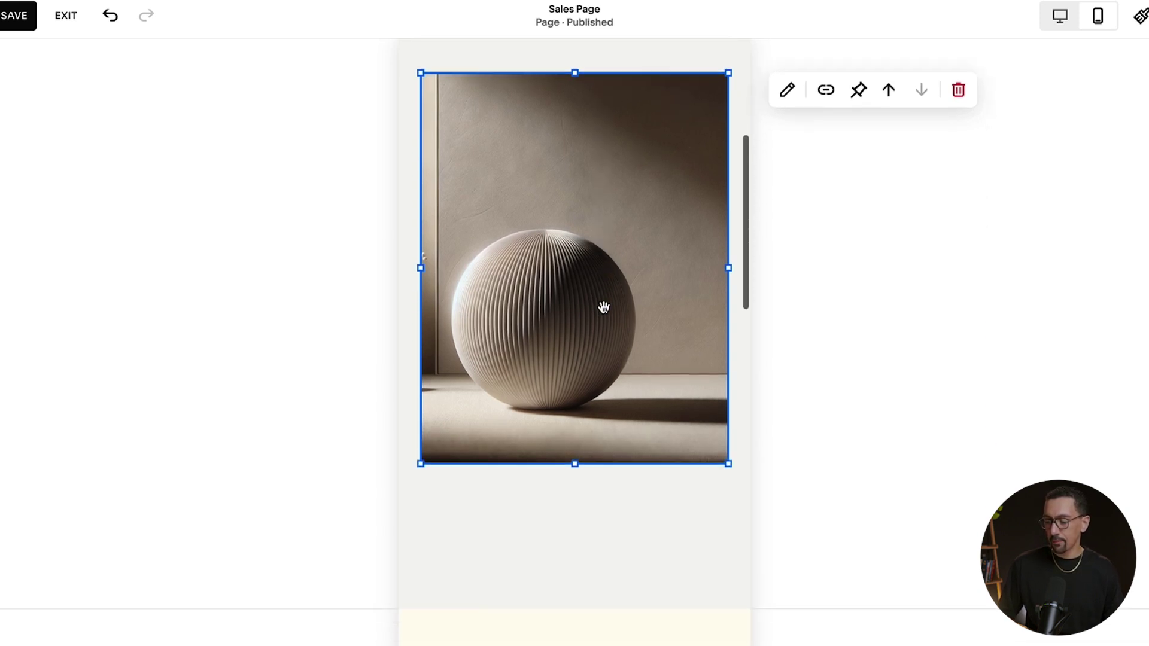
{"action": "left_click", "coordinate": [657, 507]}
{"action": "left_click_drag", "start_coordinate": [696, 566], "coordinate": [687, 435]}
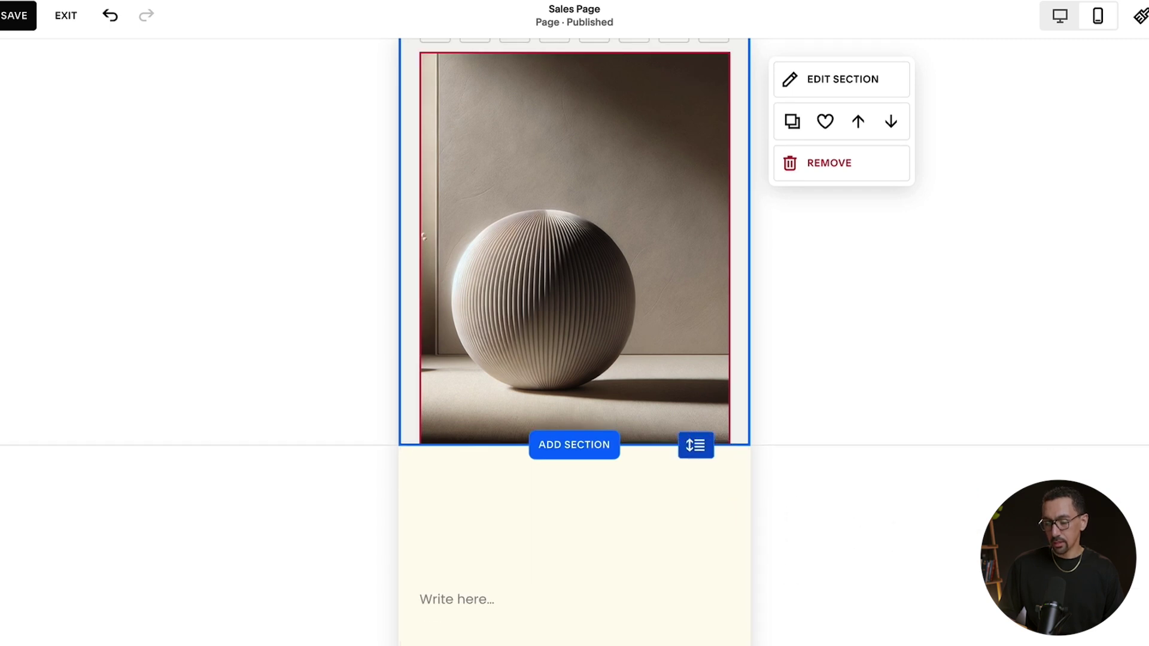
{"action": "left_click", "coordinate": [634, 372]}
{"action": "scroll", "coordinate": [634, 372], "scroll_direction": "up", "scroll_amount": 6}
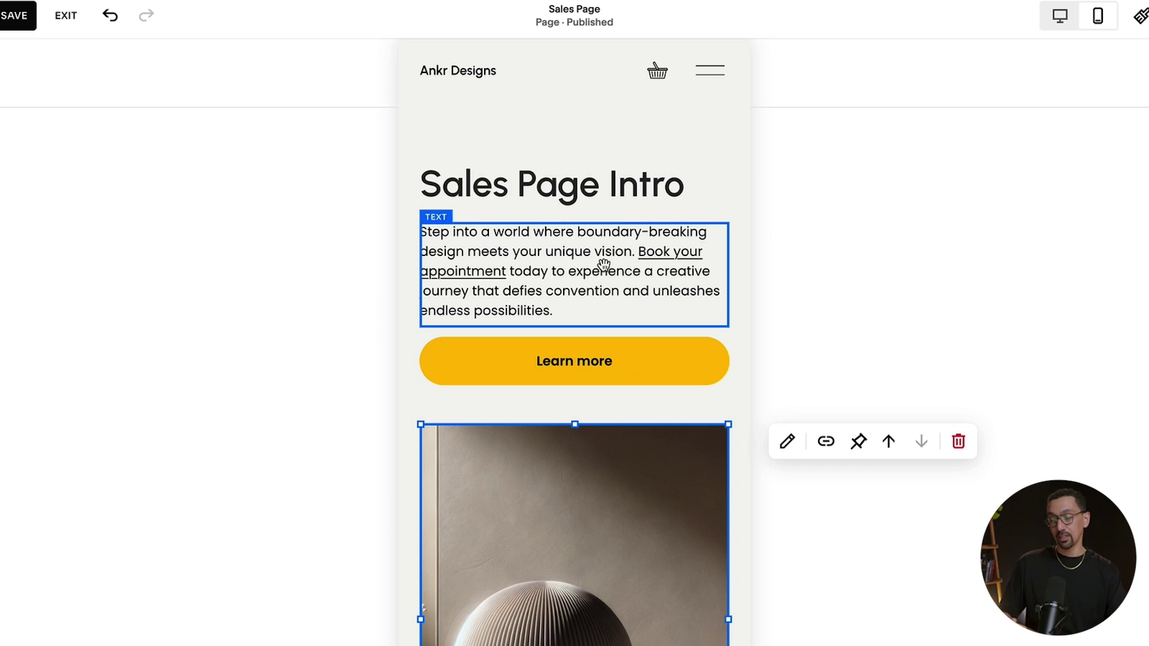
Try moving the intro paragraph above the heading in mobile, then restore it below the heading
{"action": "left_click", "coordinate": [562, 282]}
{"action": "left_click", "coordinate": [920, 241]}
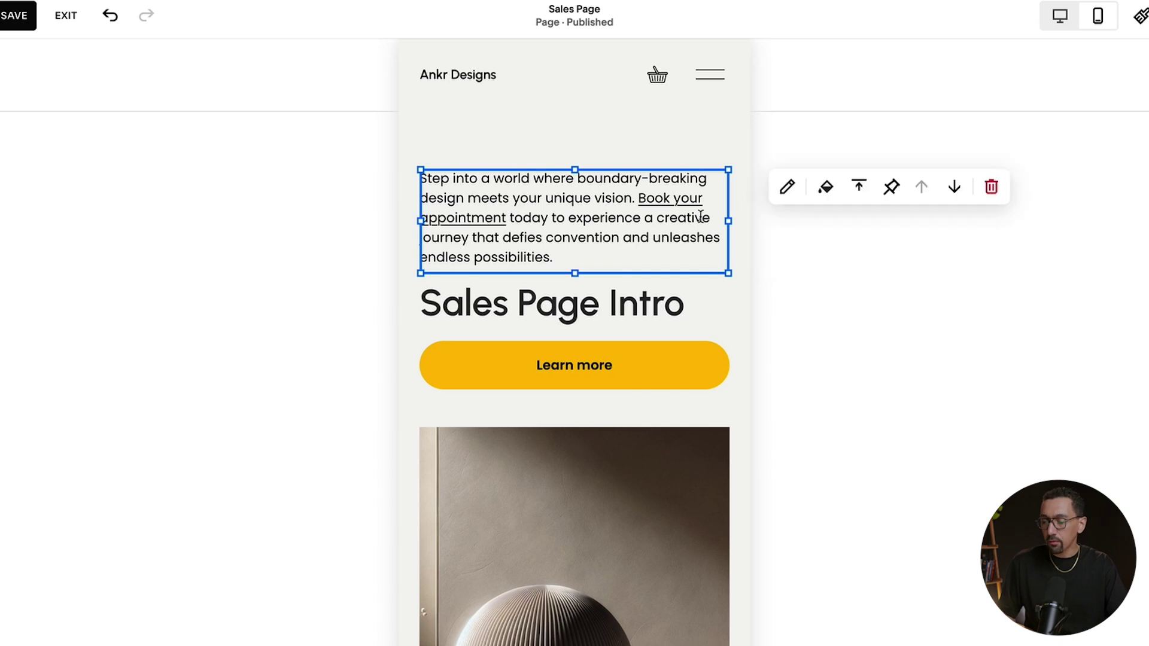
{"action": "left_click", "coordinate": [1060, 17]}
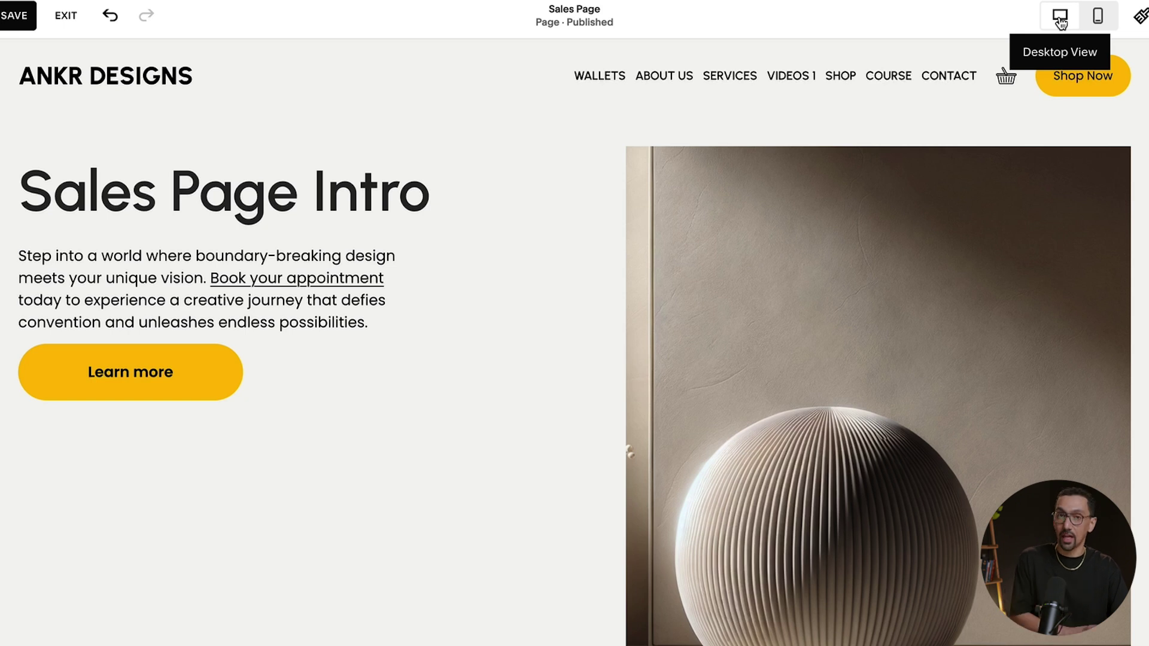
{"action": "left_click", "coordinate": [1096, 18]}
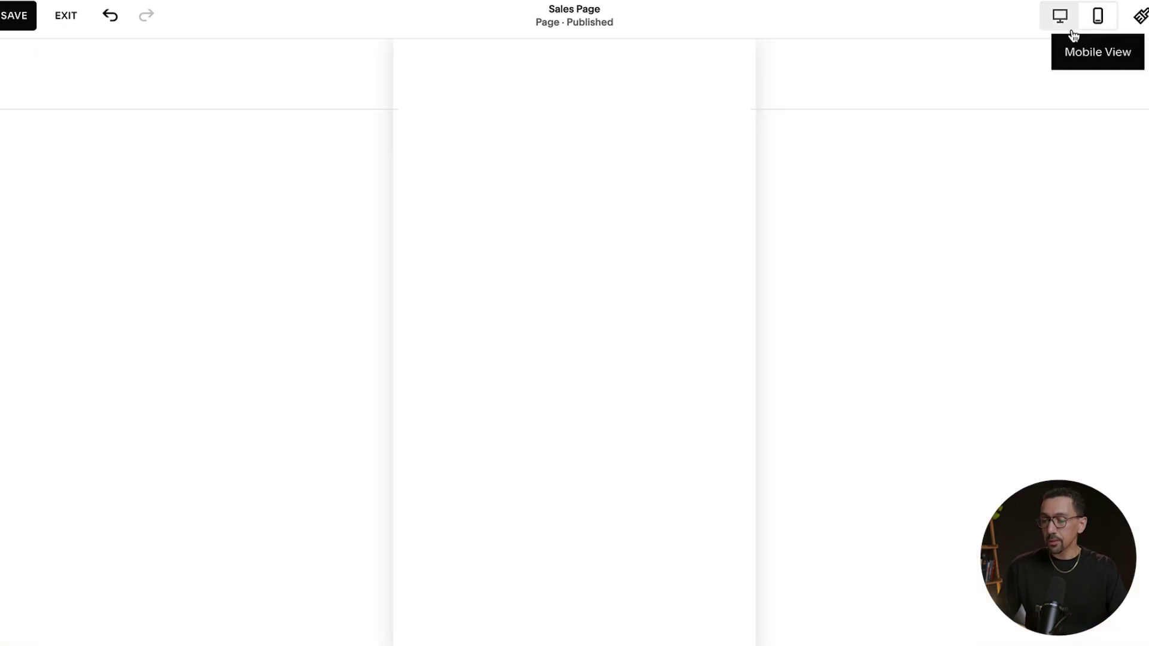
{"action": "left_click", "coordinate": [659, 189]}
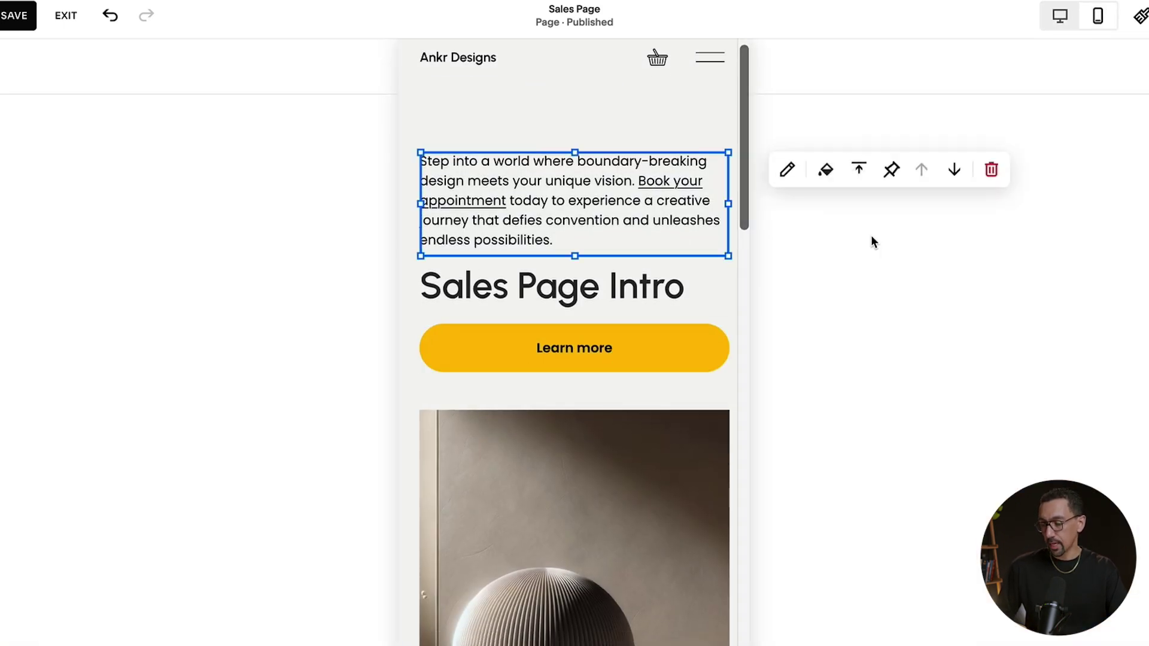
{"action": "left_click", "coordinate": [954, 170]}
Check the empty text and image blocks in the next section, then save the Sales Page
{"action": "scroll", "coordinate": [556, 404], "scroll_direction": "down", "scroll_amount": 10}
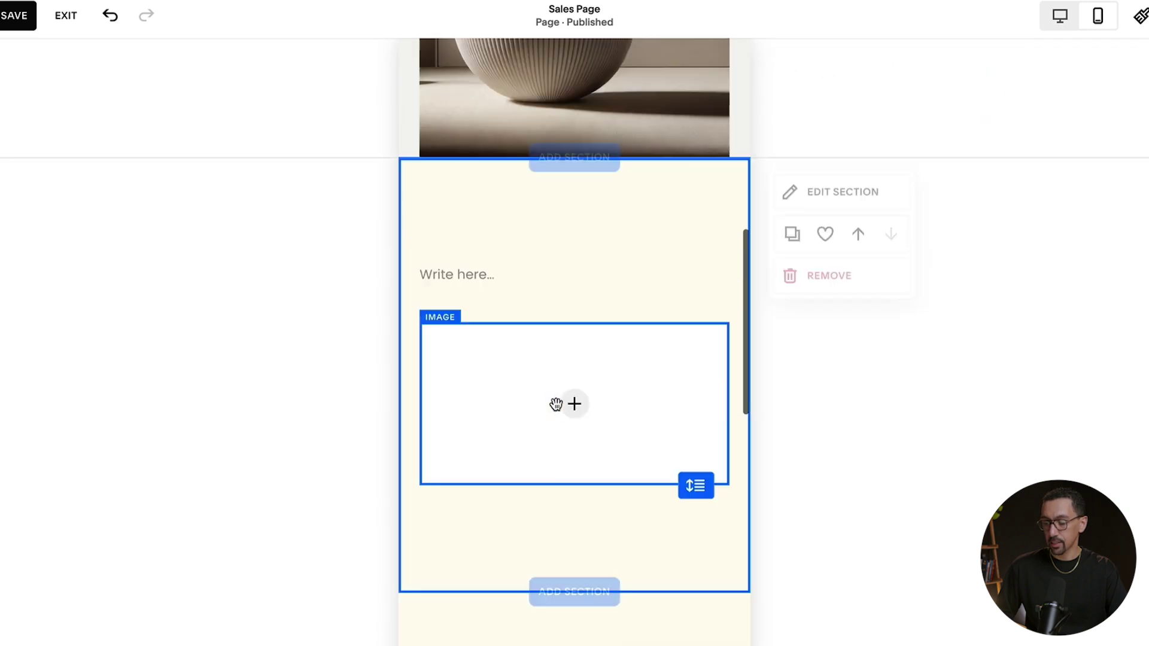
{"action": "left_click", "coordinate": [482, 240]}
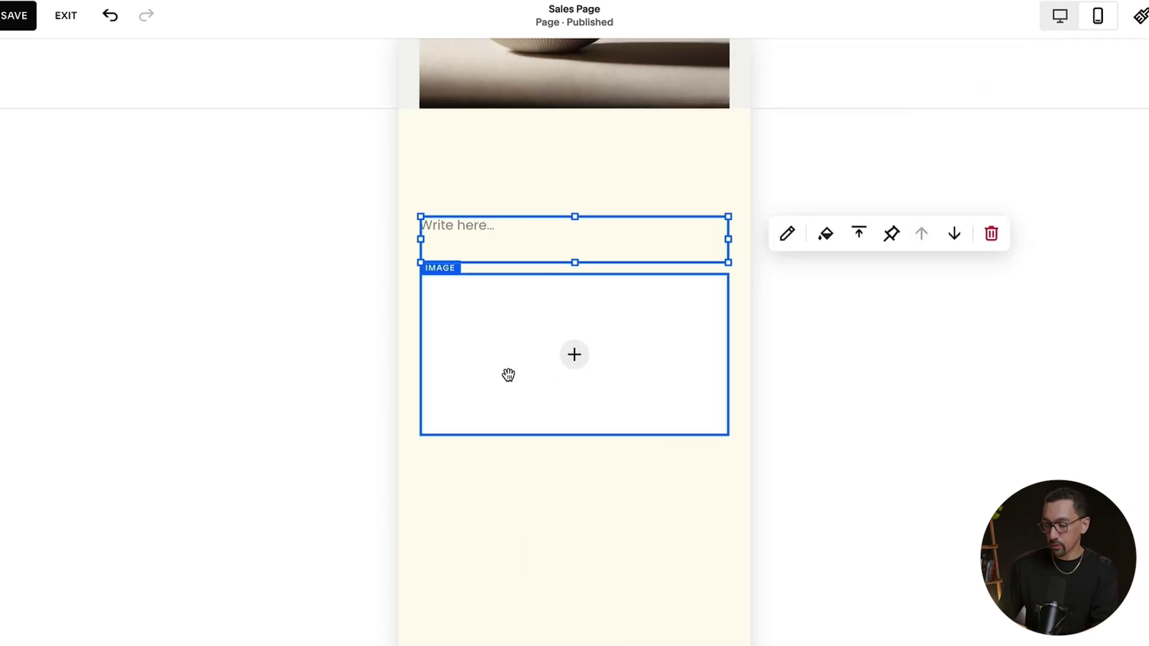
{"action": "left_click", "coordinate": [580, 342]}
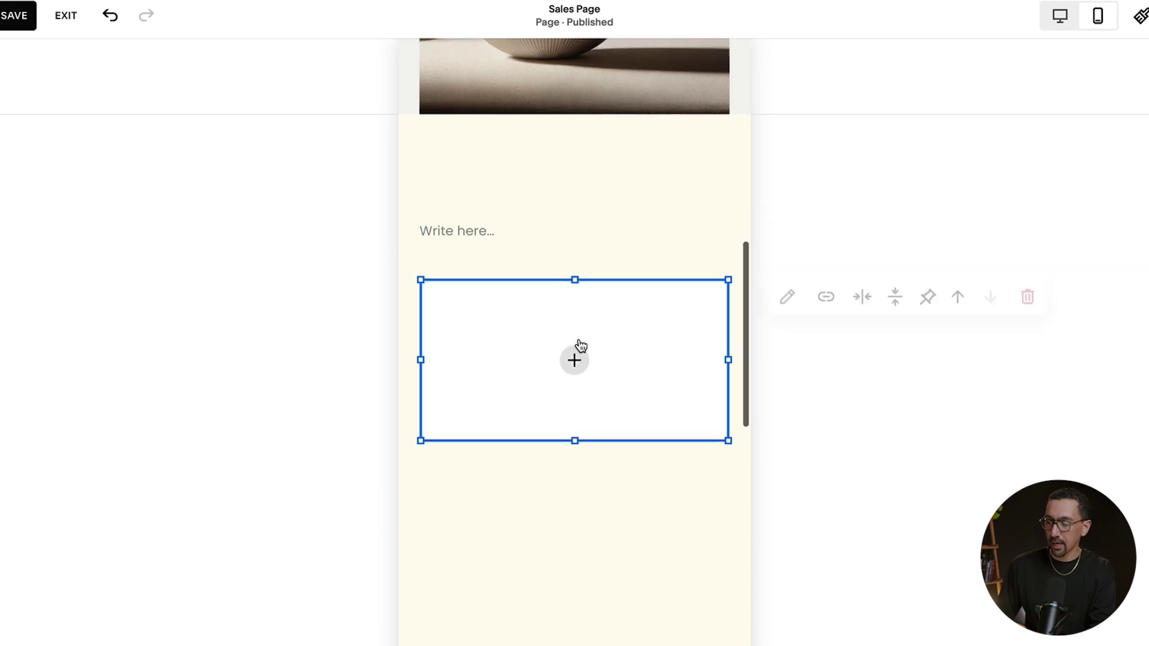
{"action": "scroll", "coordinate": [579, 339], "scroll_direction": "up", "scroll_amount": 10}
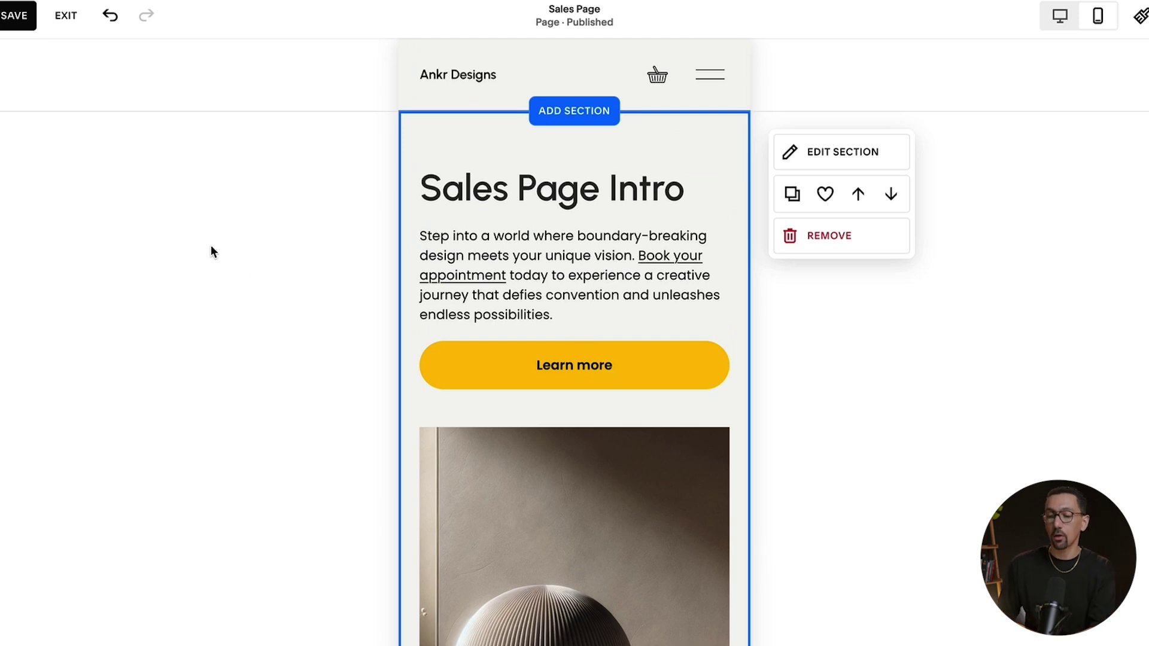
{"action": "left_click", "coordinate": [16, 22]}
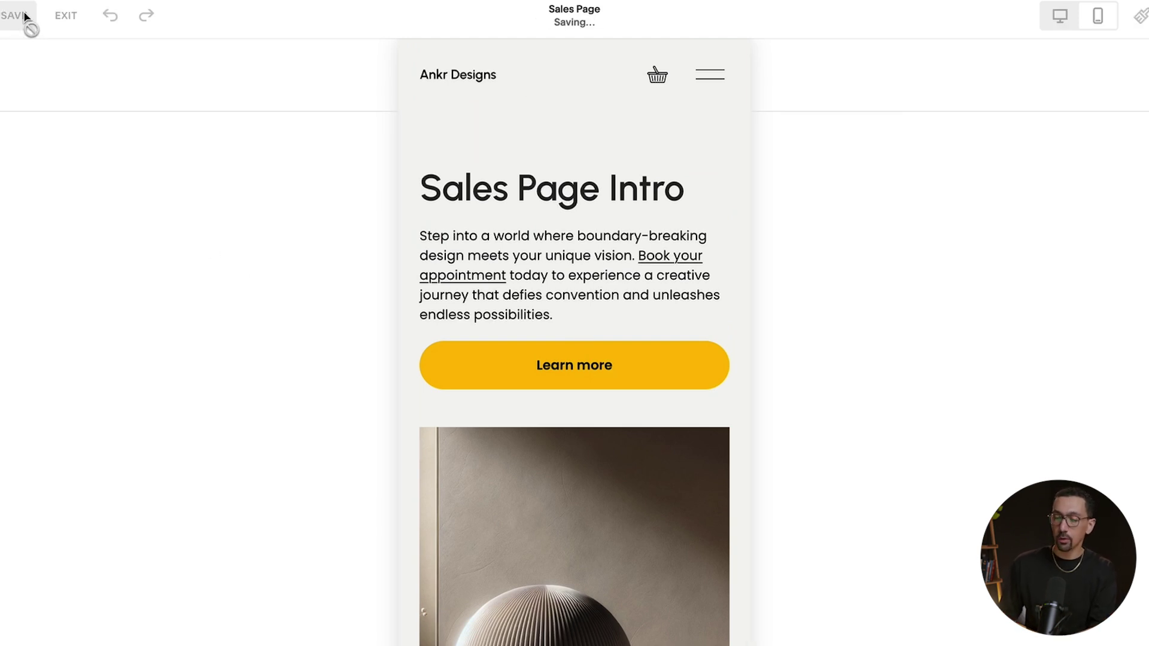
Exit the editor, briefly move Sales Page above Videos 1, then return it to Not Linked in Desktop view
{"action": "left_click", "coordinate": [67, 18]}
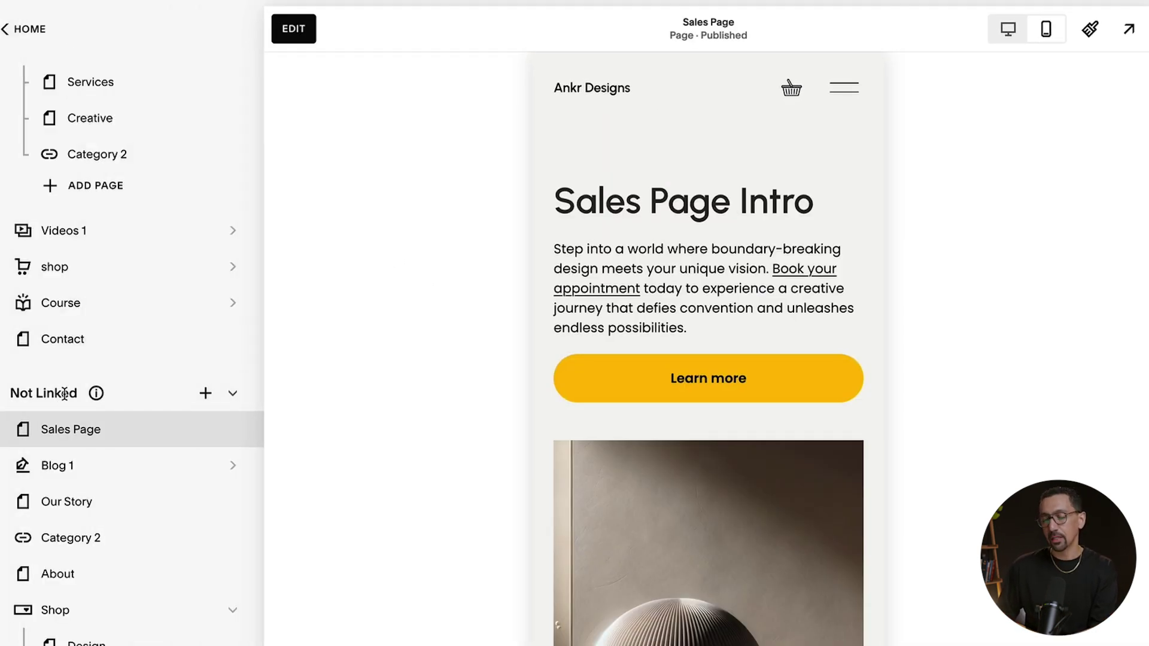
{"action": "left_click_drag", "start_coordinate": [72, 433], "coordinate": [110, 228]}
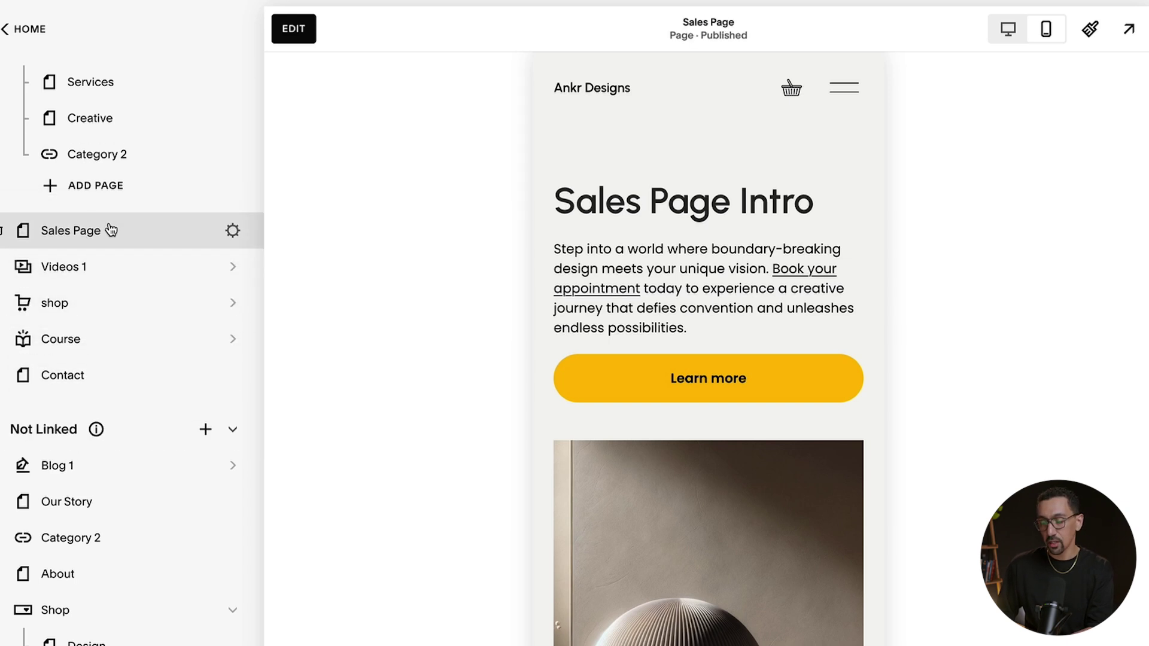
{"action": "left_click", "coordinate": [1009, 29]}
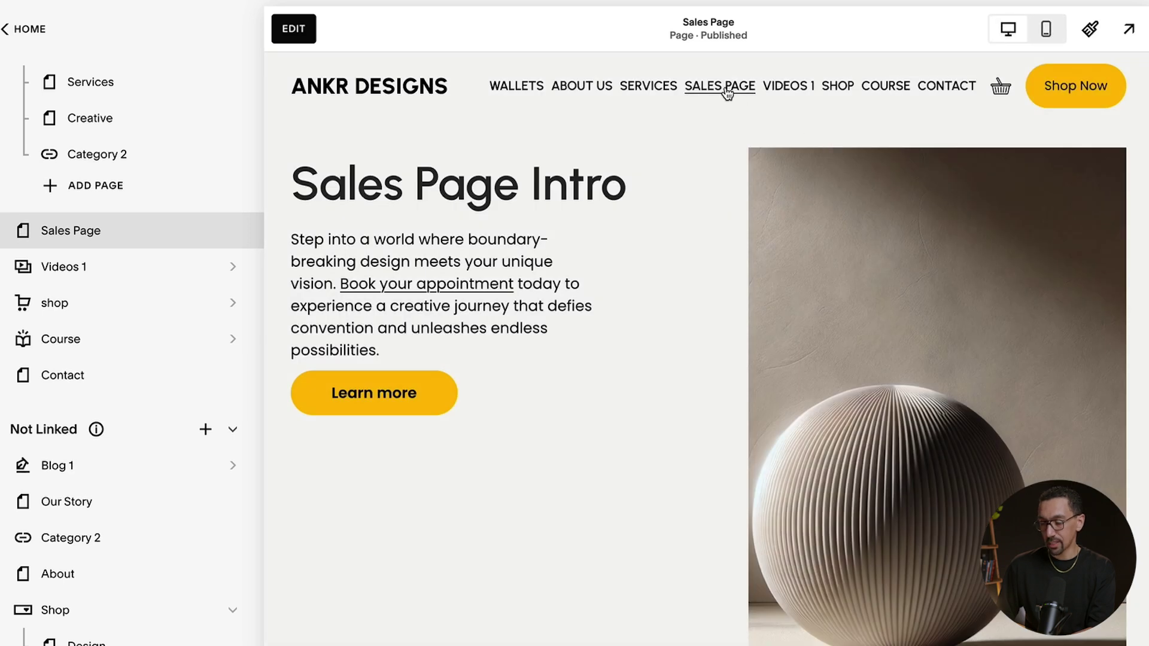
{"action": "left_click_drag", "start_coordinate": [77, 236], "coordinate": [83, 472]}
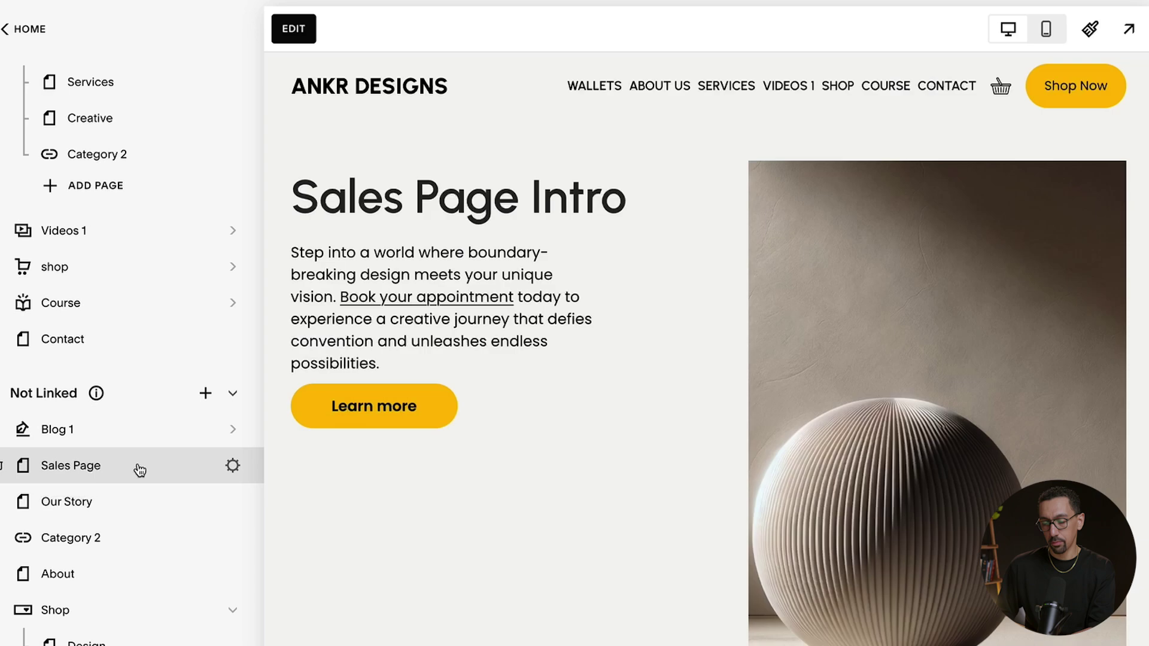
Switch off Show Header and Show Footer in the Sales Page Navigation settings and save
{"action": "left_click", "coordinate": [233, 467]}
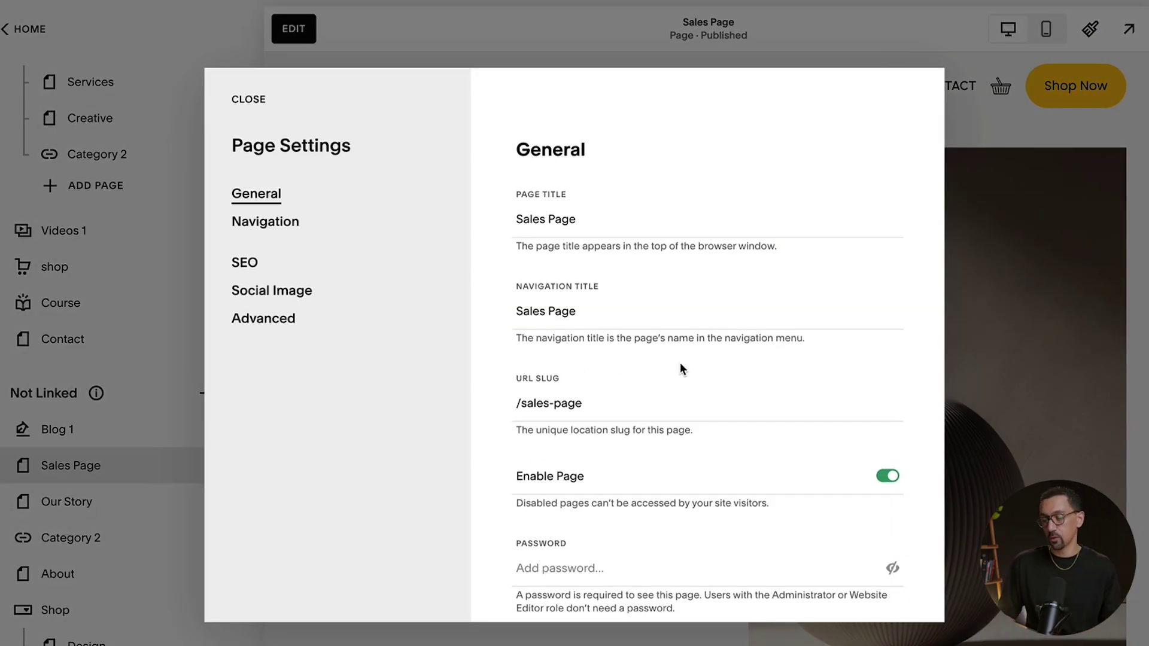
{"action": "left_click", "coordinate": [266, 228]}
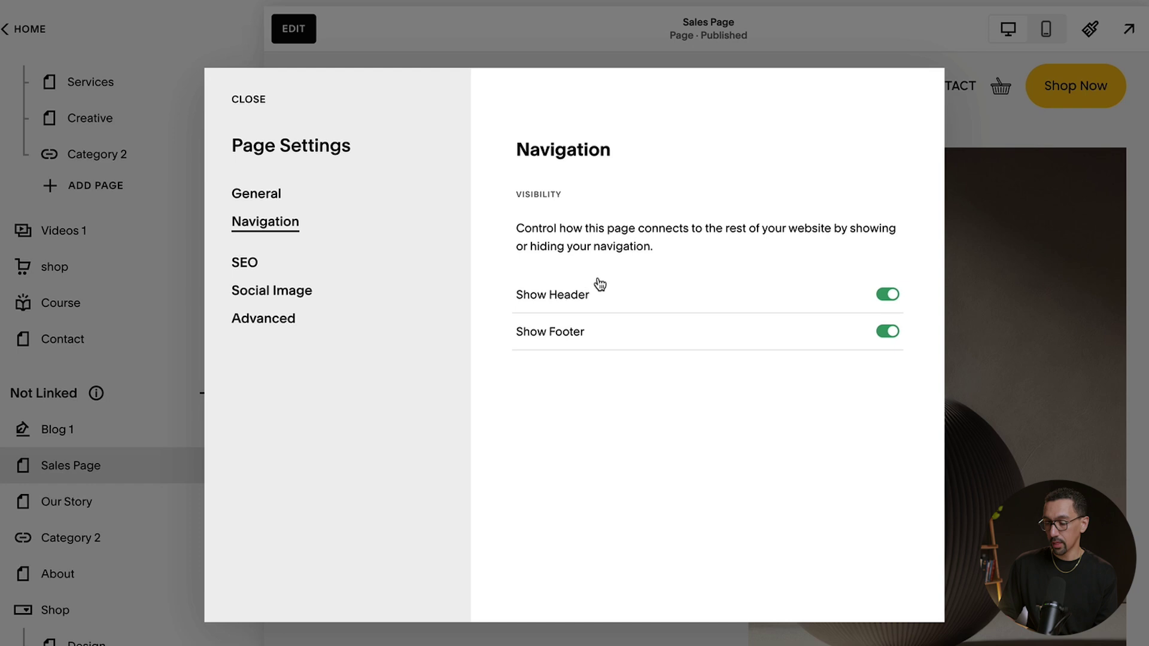
{"action": "left_click", "coordinate": [884, 297]}
{"action": "left_click", "coordinate": [886, 332]}
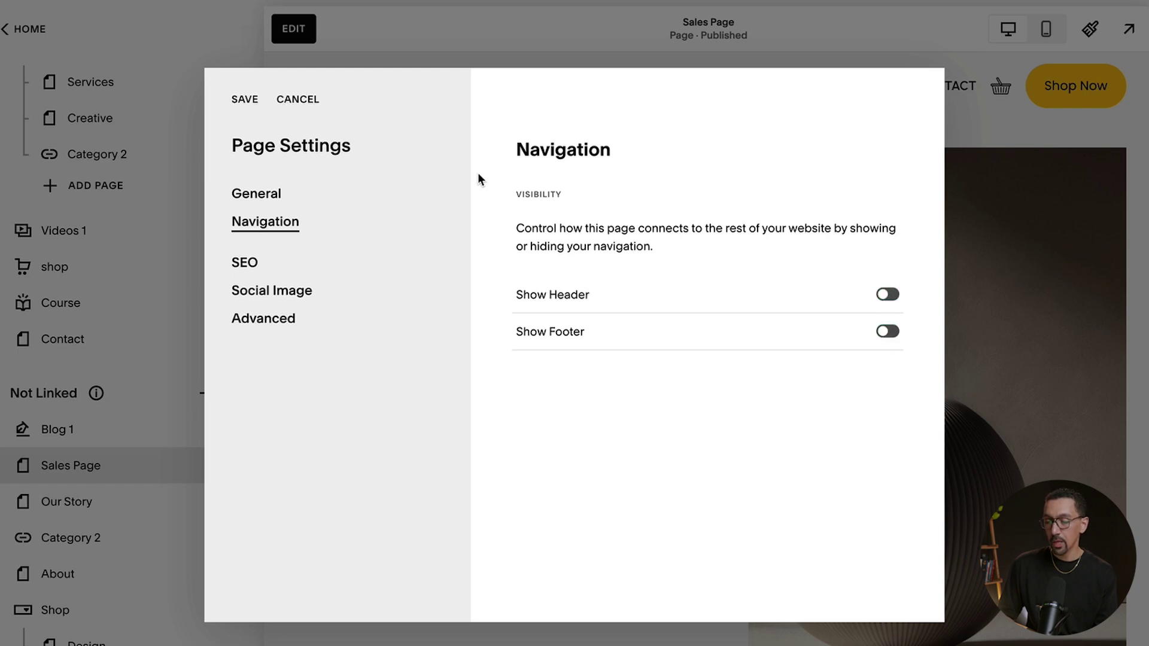
{"action": "left_click", "coordinate": [245, 101]}
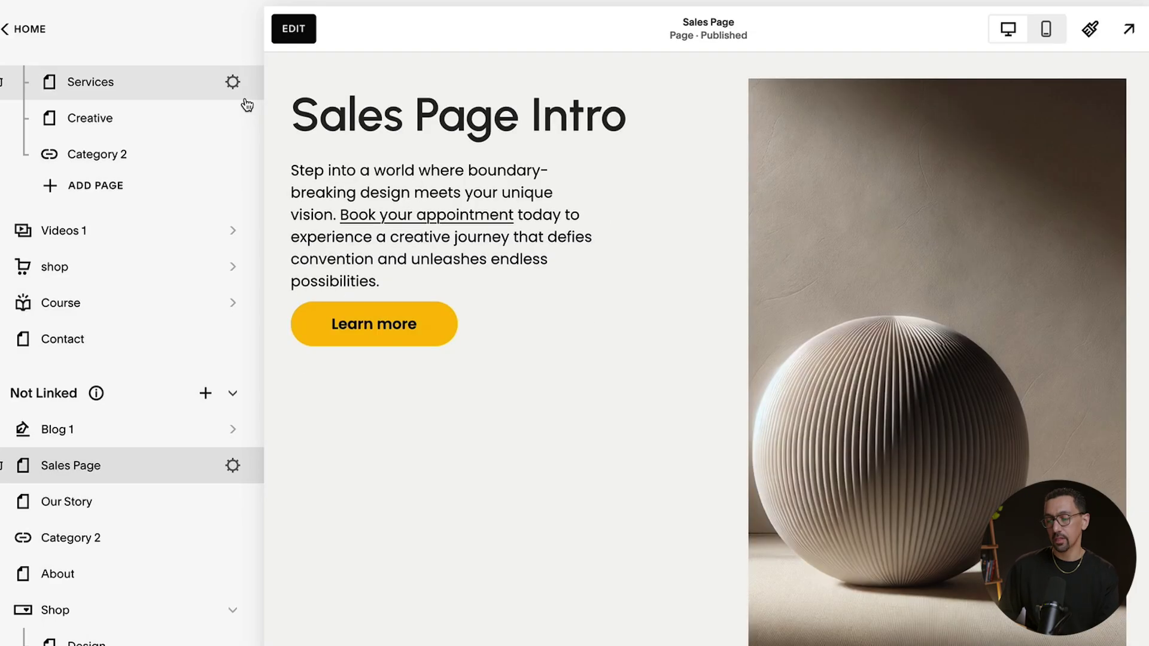
{"action": "scroll", "coordinate": [657, 257], "scroll_direction": "down", "scroll_amount": 7}
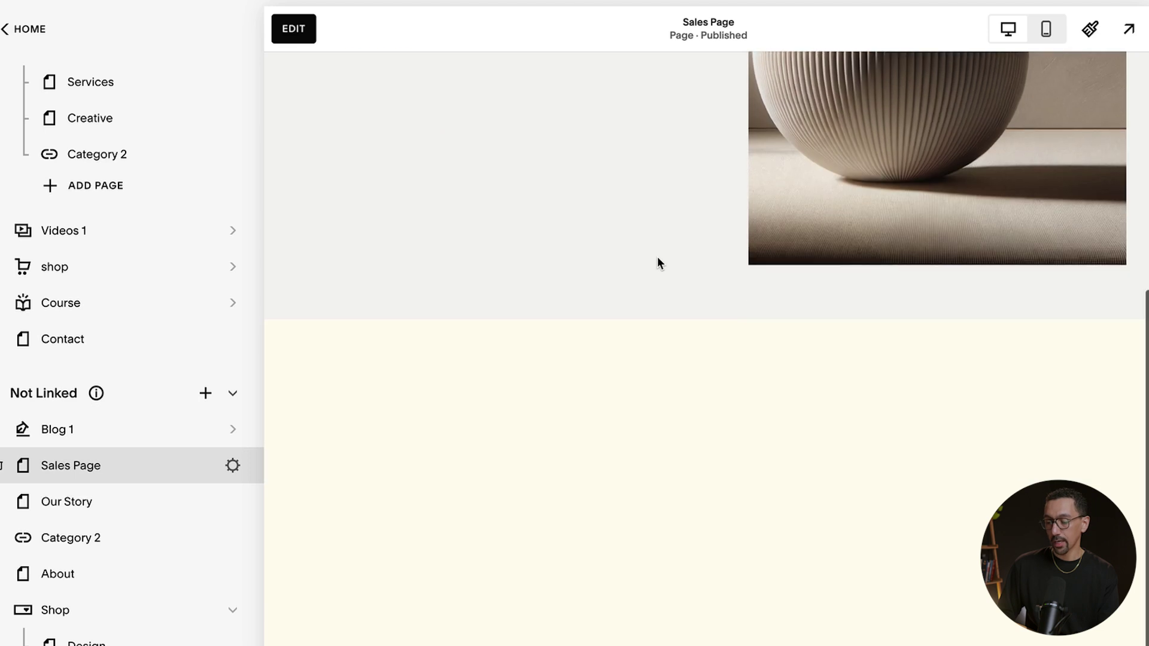
{"action": "scroll", "coordinate": [652, 419], "scroll_direction": "up", "scroll_amount": 8}
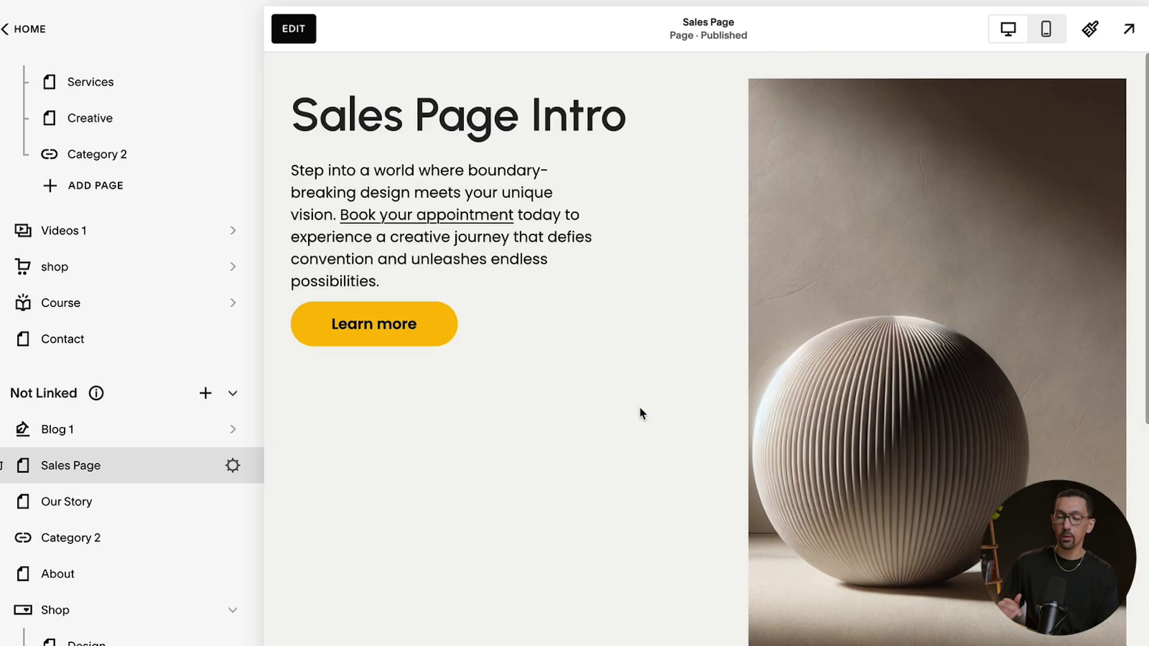